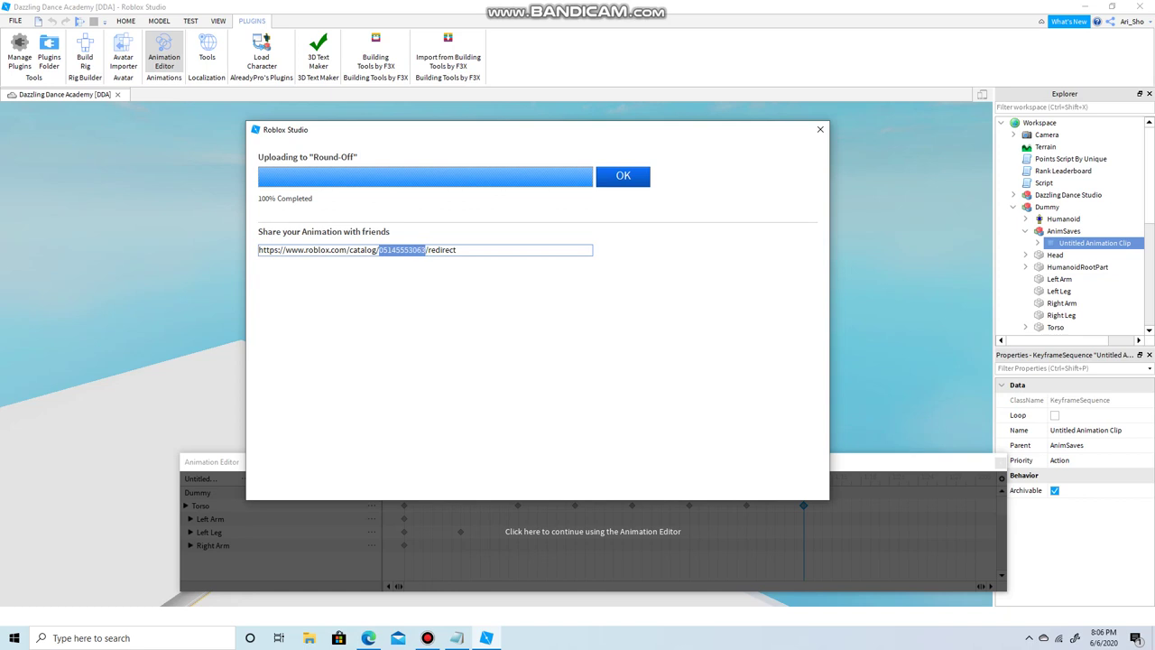
# Step: Copy the highlighted asset ID from the share link of the uploaded Round-Off animation
pyautogui.rightClick(425, 250)
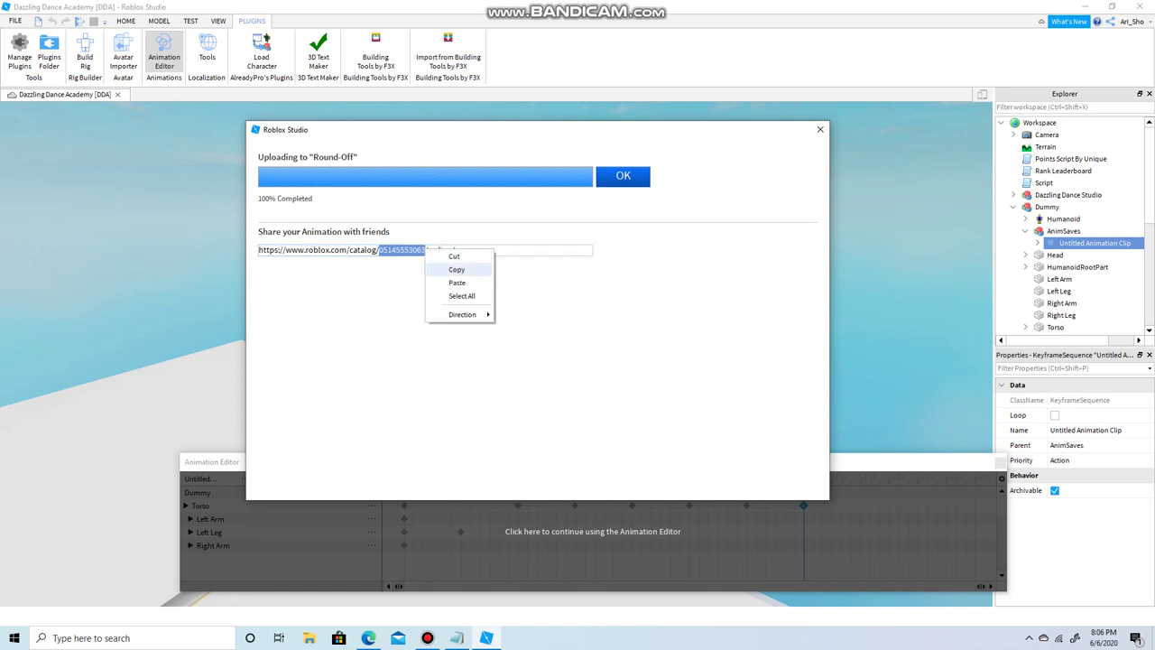
pyautogui.click(457, 270)
# Step: In Notepad, add the line "[Highlight the numbers right click and click copy or you can do ctrl+c]" below instruction [9]
pyautogui.click(456, 638)
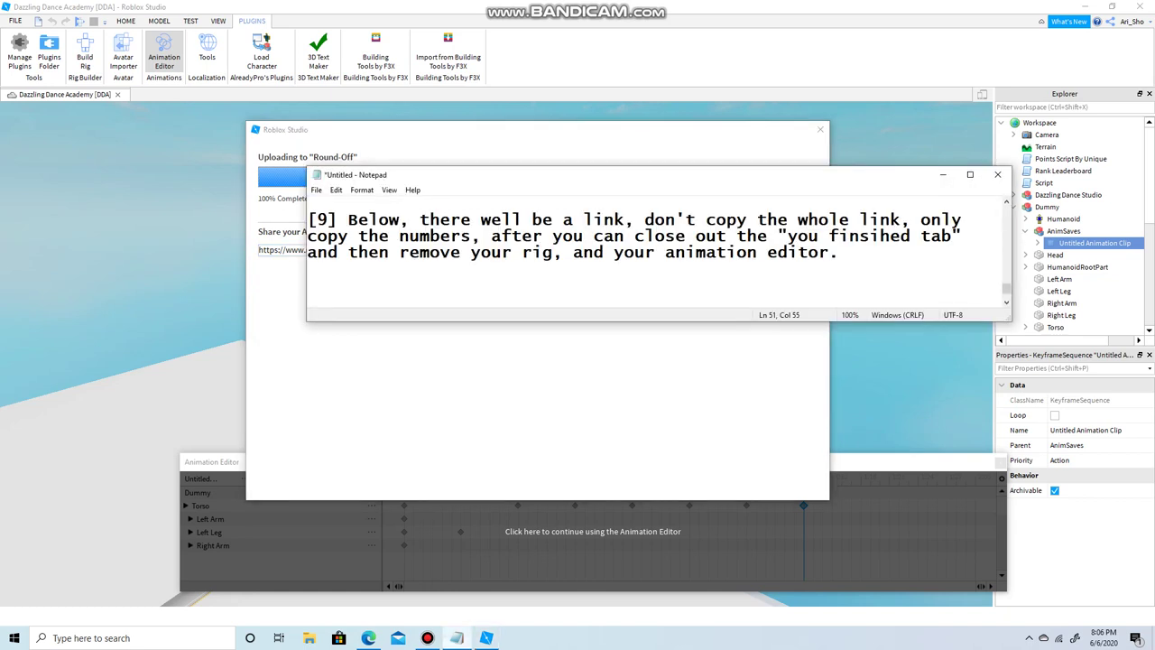
pyautogui.click(311, 270)
pyautogui.press('Return')
pyautogui.press('Return')
pyautogui.write('[Highlight the numbers ri')
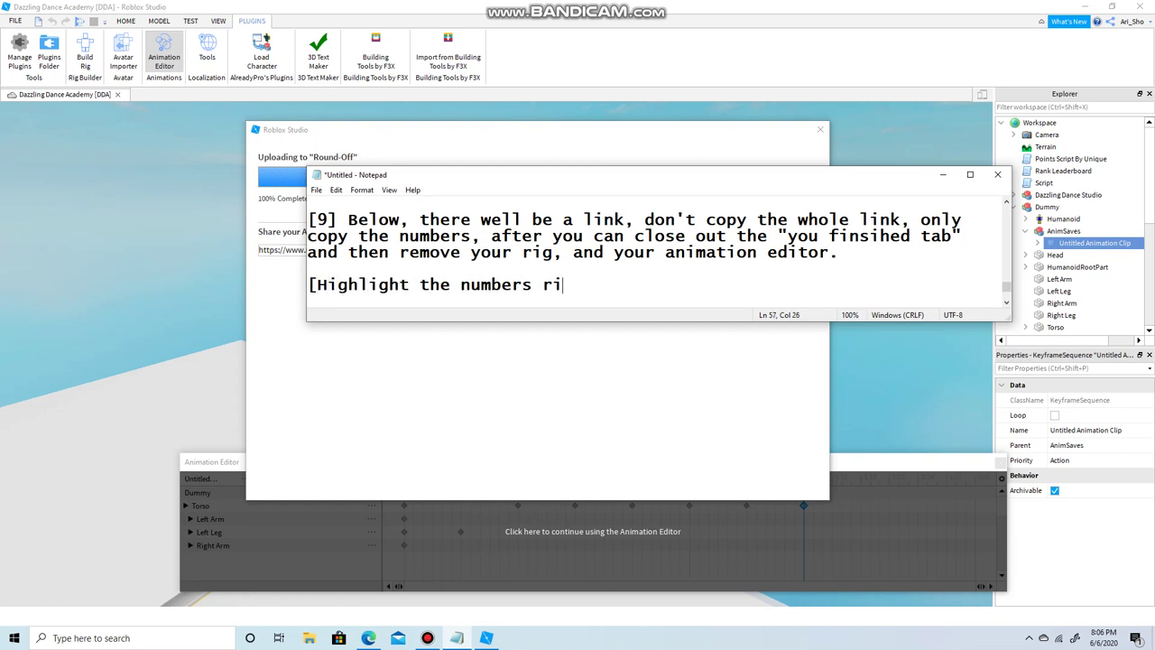
pyautogui.write('ght click and cl')
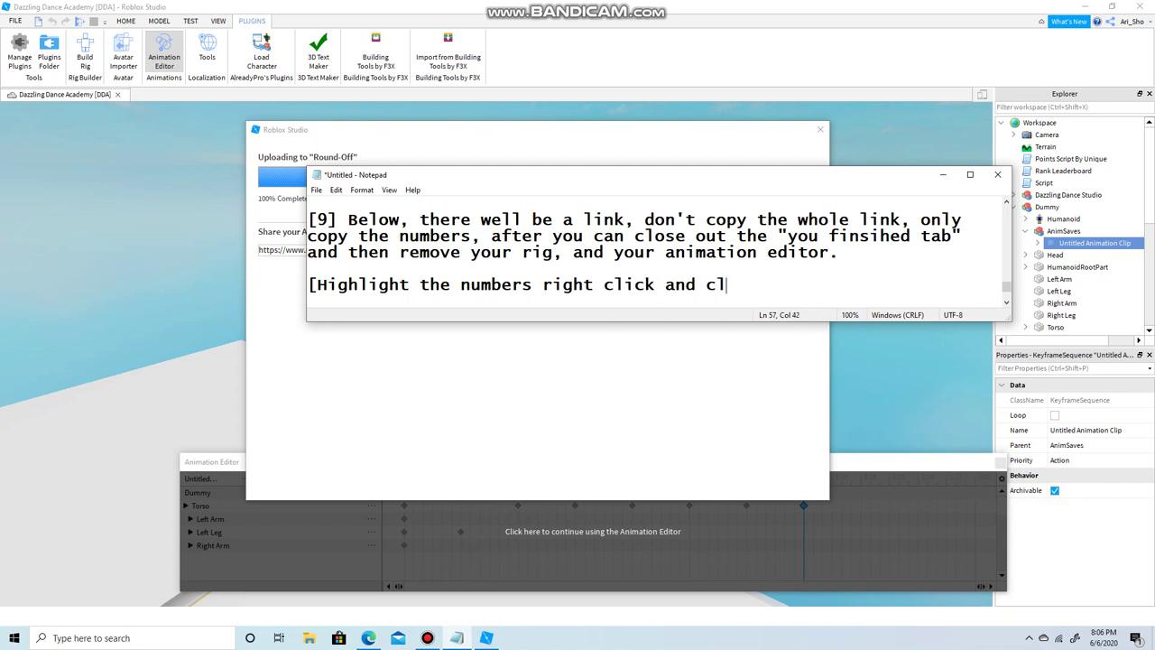
pyautogui.write('ick copy or ctrl')
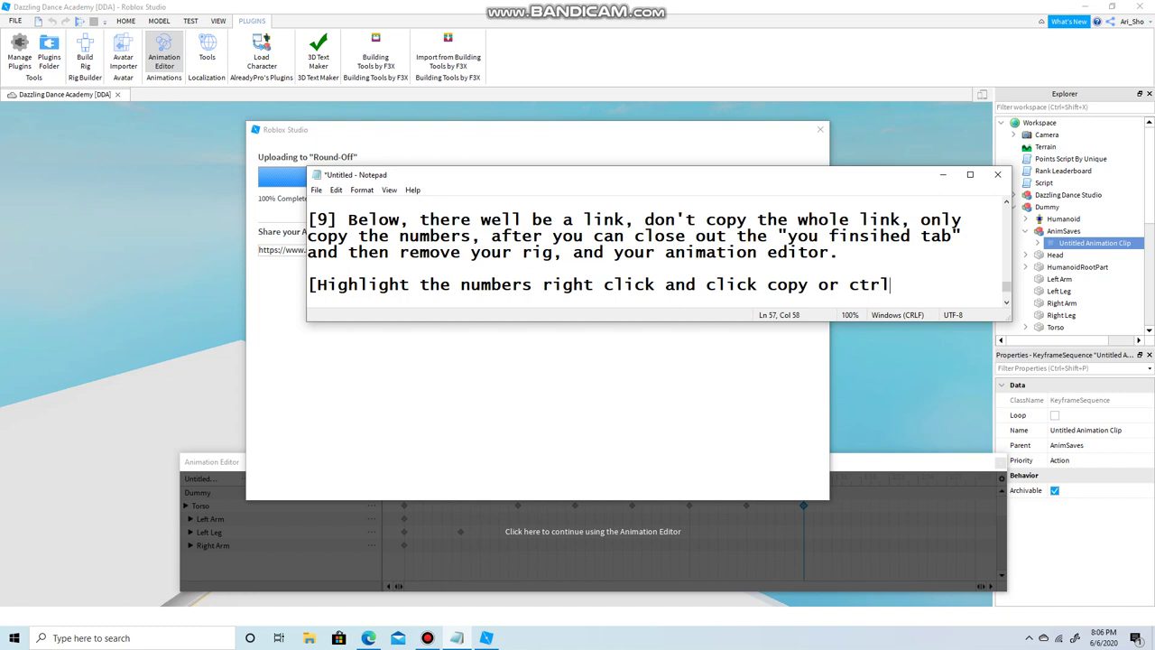
pyautogui.write('+c]')
pyautogui.write('you can do')
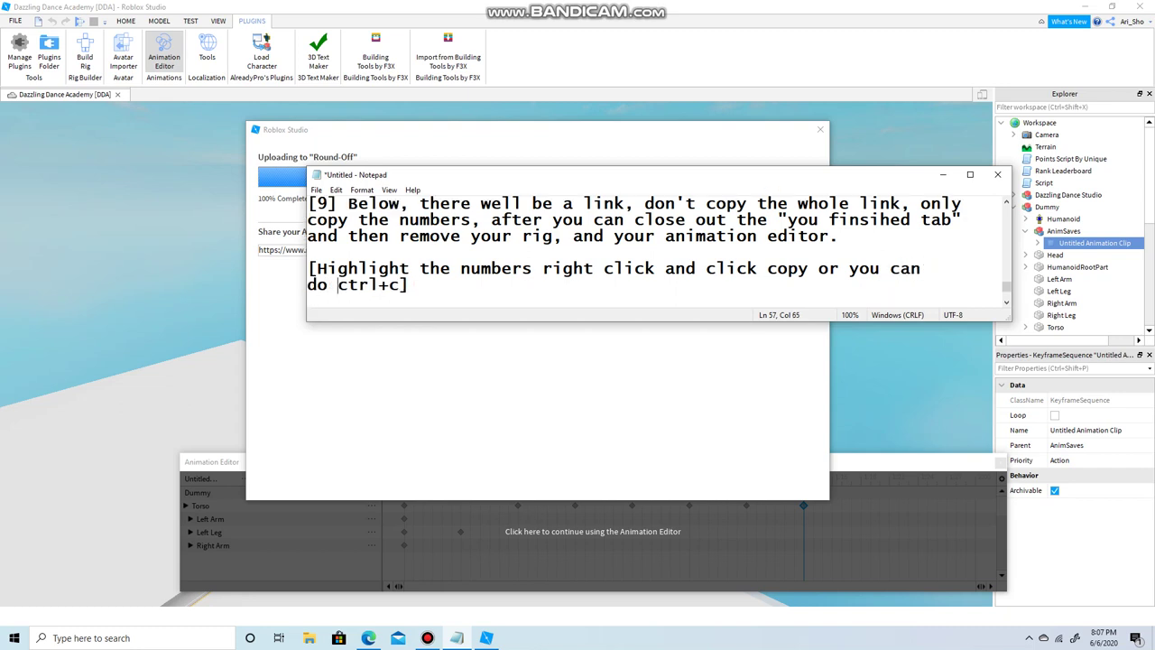
# Step: Add the line "Nex you can click the x" below the bracketed copying note
pyautogui.scroll(-2, 658, 253)
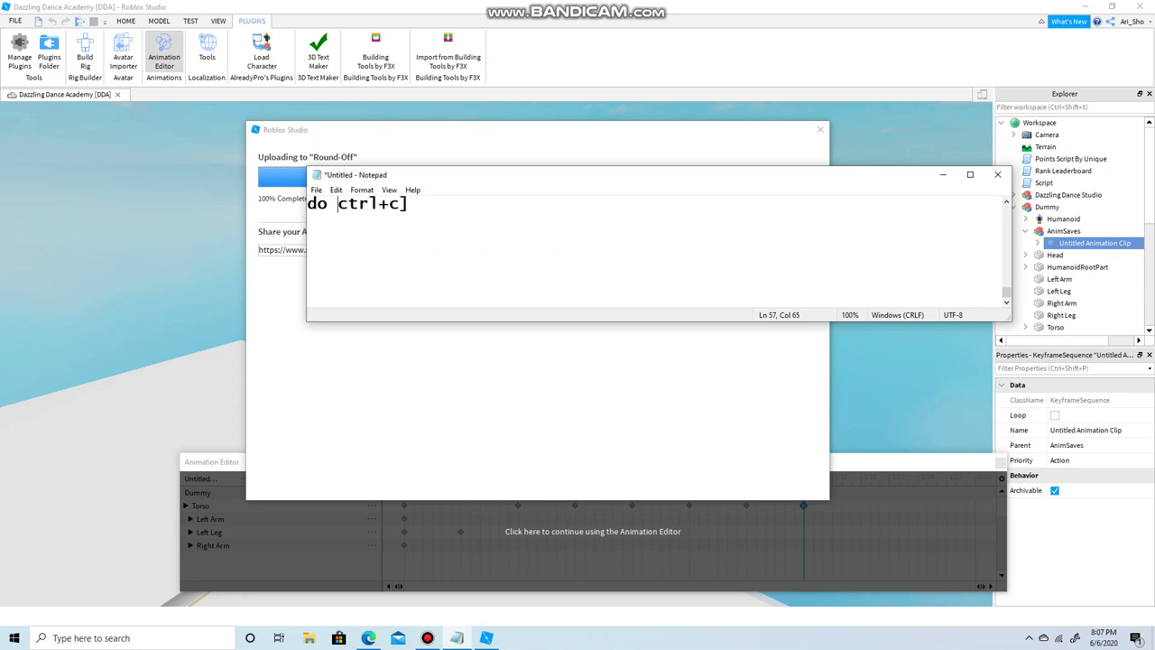
pyautogui.click(309, 252)
pyautogui.write('Nexzt y')
pyautogui.press('BackSpace')
pyautogui.press('BackSpace')
pyautogui.press('BackSpace')
pyautogui.press('BackSpace')
pyautogui.write('t')
pyautogui.press('BackSpace')
pyautogui.write('you can click the x')
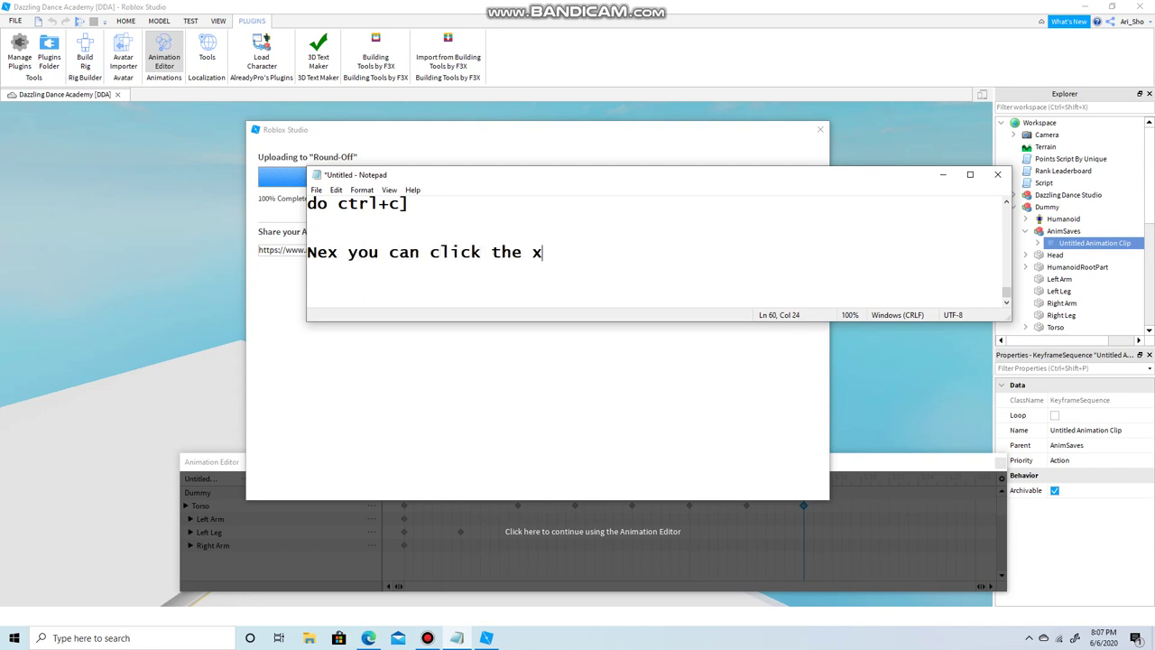
# Step: Return to Roblox Studio and close the upload window of the Round-Off animation
pyautogui.click(668, 379)
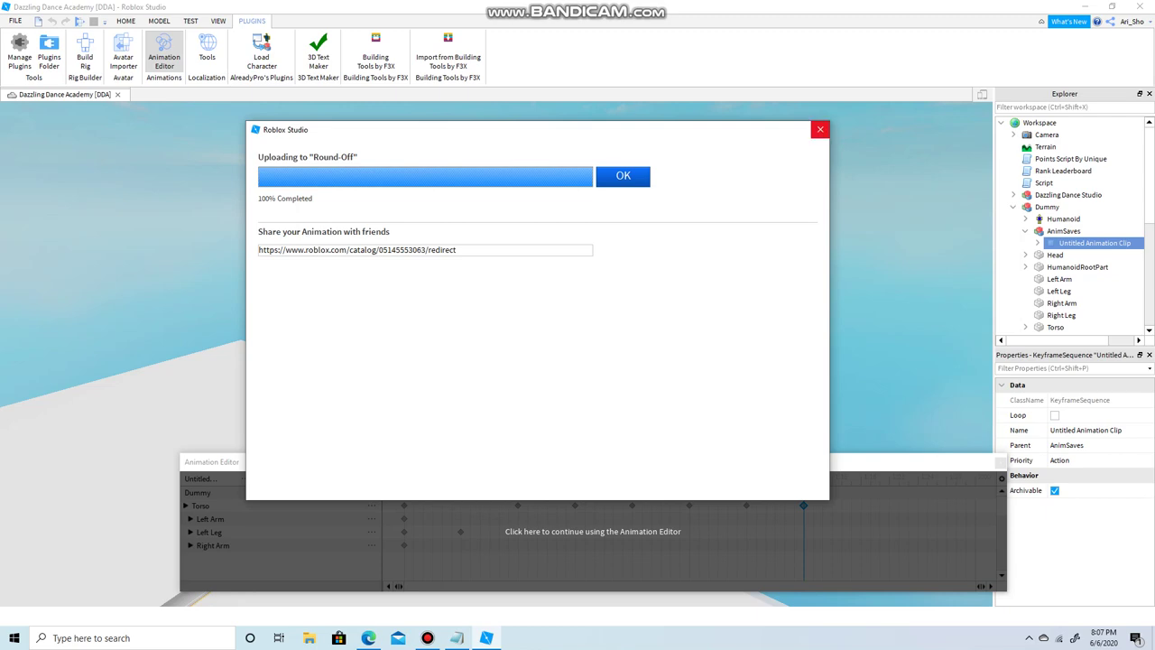
pyautogui.click(820, 129)
pyautogui.click(427, 638)
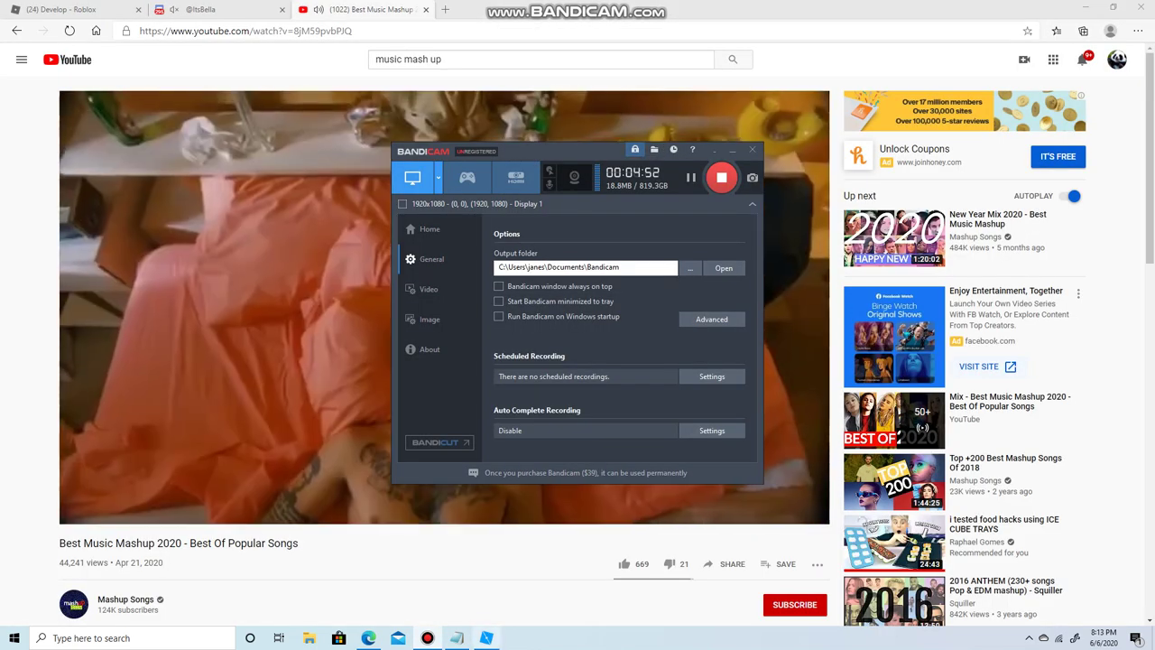
pyautogui.hotkey('alt', 'Tab')
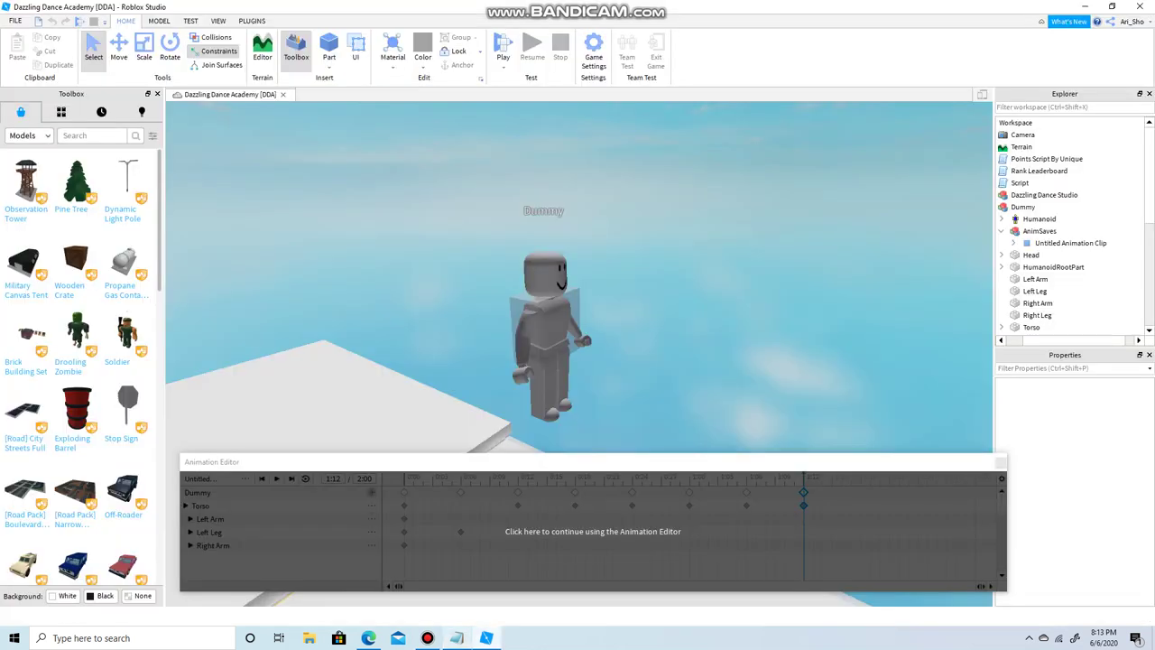
# Step: Following instruction [10] in Notepad, close the Animation Editor and delete the Dummy rig in Roblox Studio
pyautogui.hotkey('alt', 'Tab')
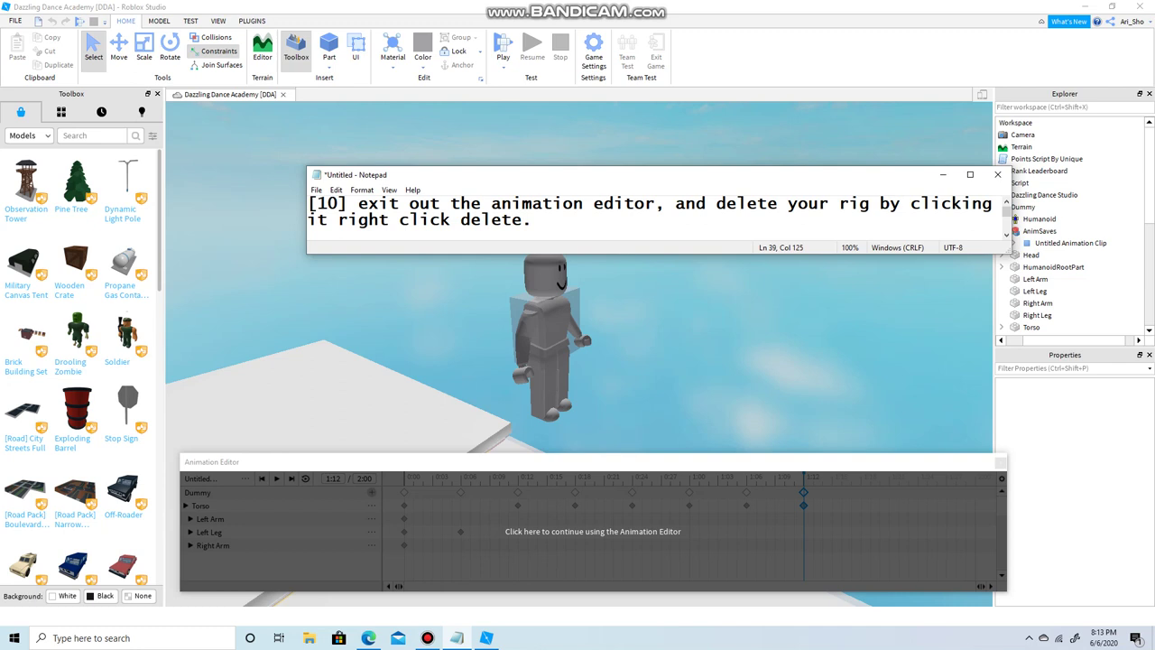
pyautogui.scroll(-2, 656, 217)
pyautogui.hotkey('alt', 'Tab')
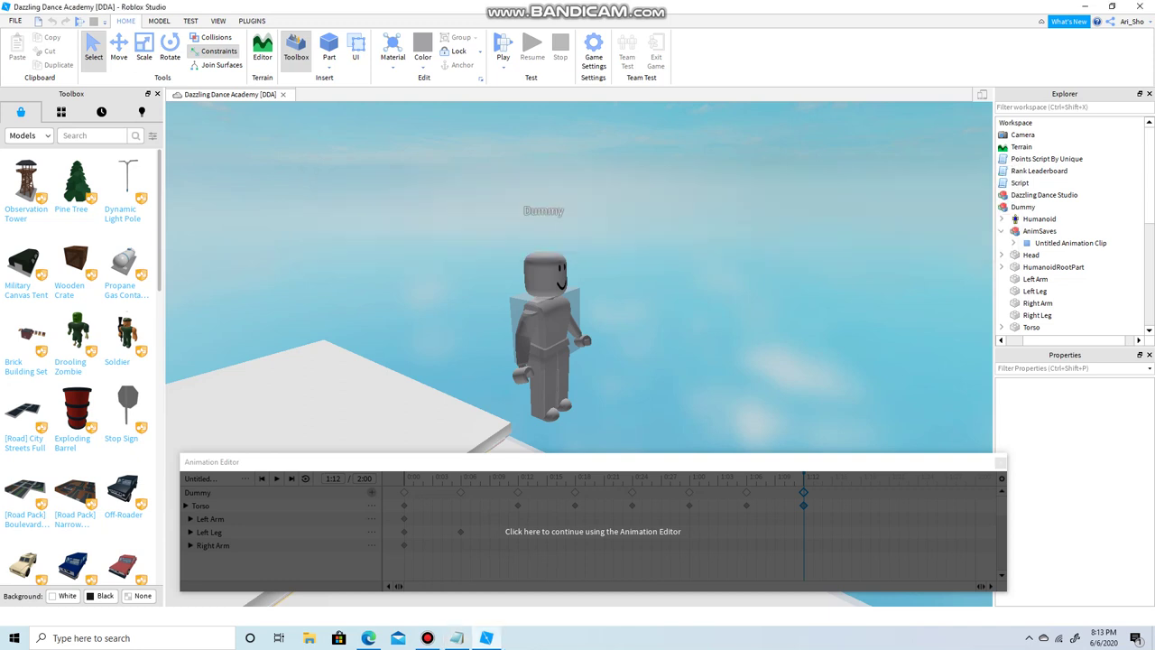
pyautogui.click(1001, 462)
pyautogui.click(546, 343)
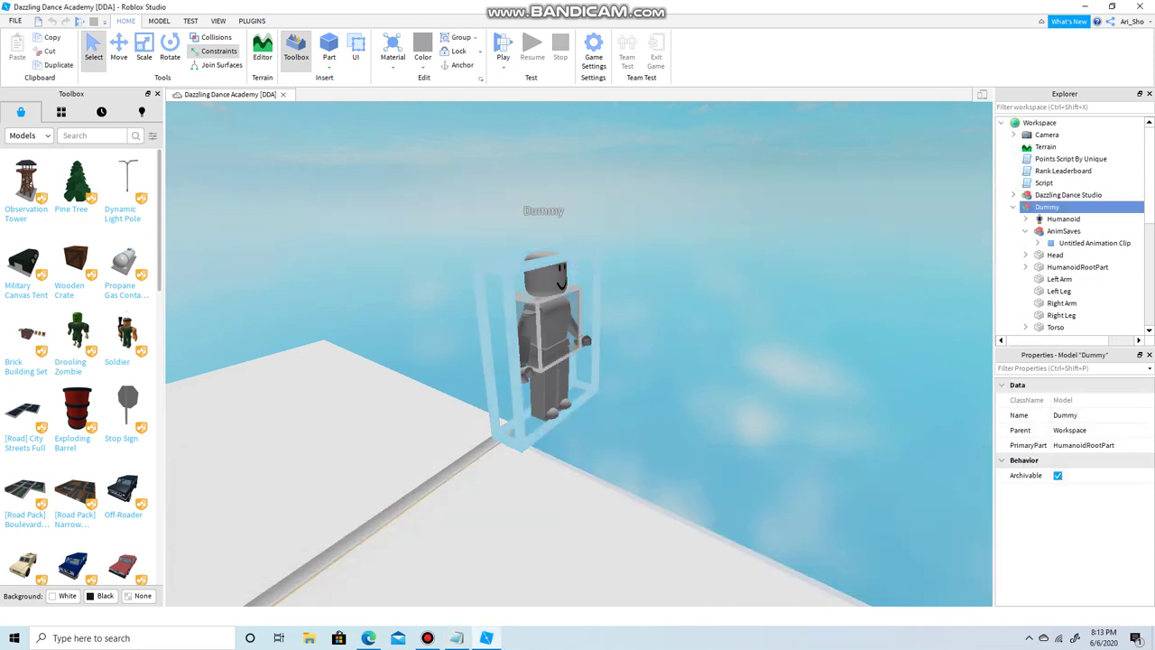
pyautogui.rightClick(545, 341)
pyautogui.click(578, 412)
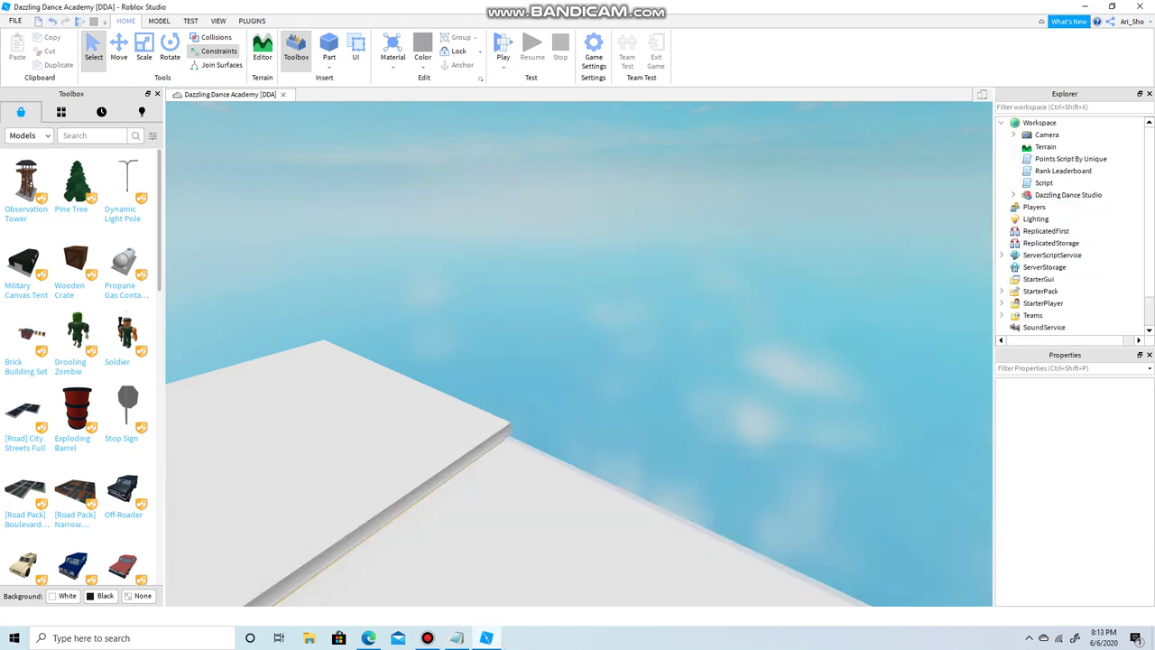
# Step: Check instruction [11] in Notepad, then close and reopen the Toolbox in Roblox Studio
pyautogui.hotkey('alt', 'Tab')
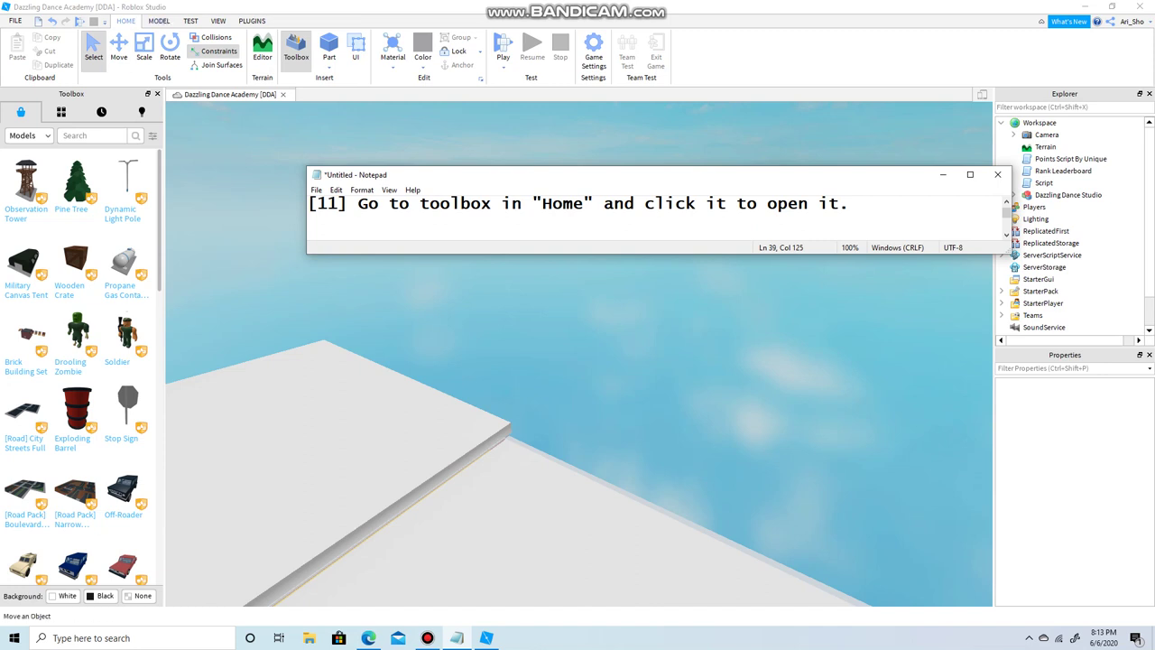
pyautogui.click(296, 50)
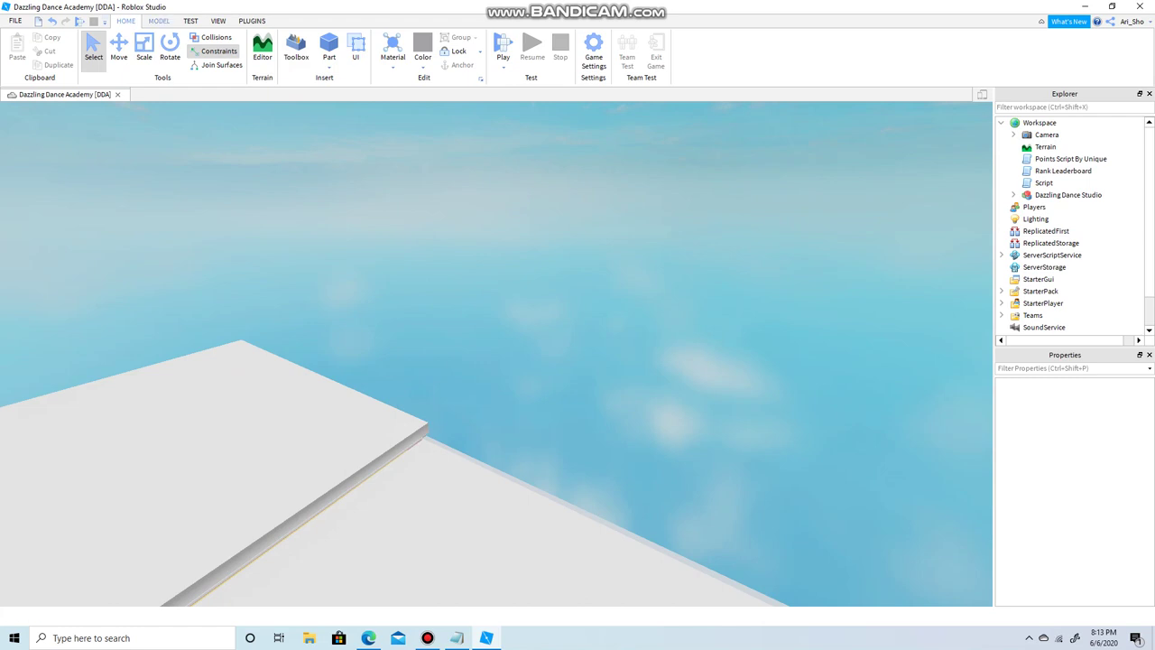
pyautogui.click(159, 21)
pyautogui.click(125, 20)
pyautogui.click(296, 49)
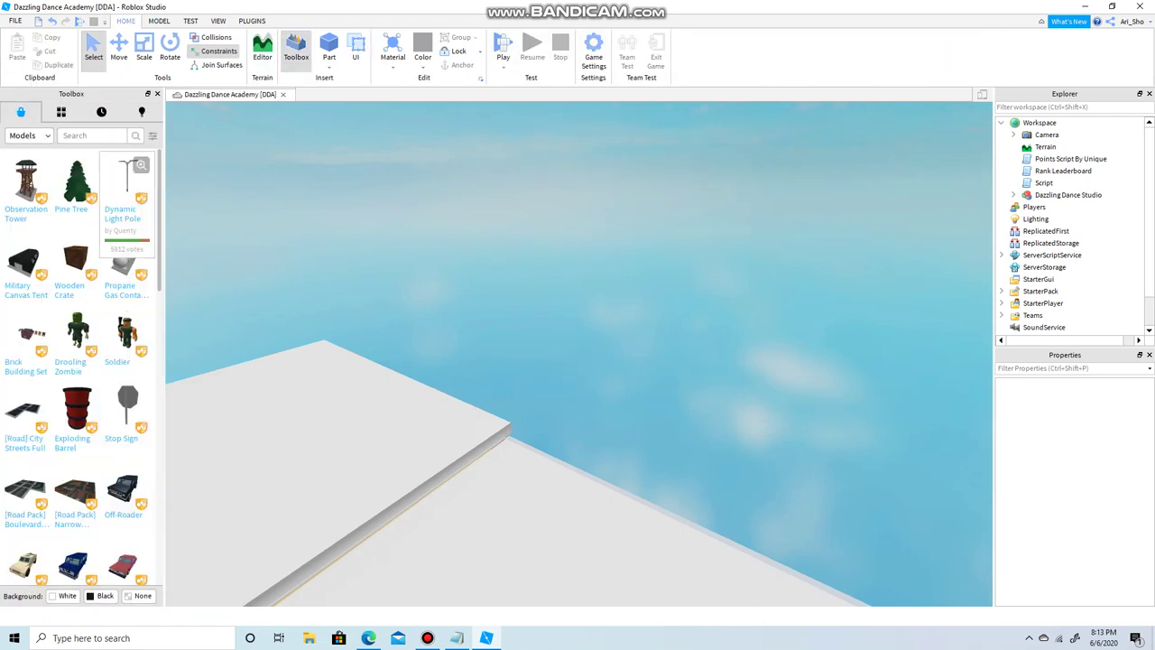
# Step: Switch to Notepad and read instruction [12] about the model to search for
pyautogui.click(457, 638)
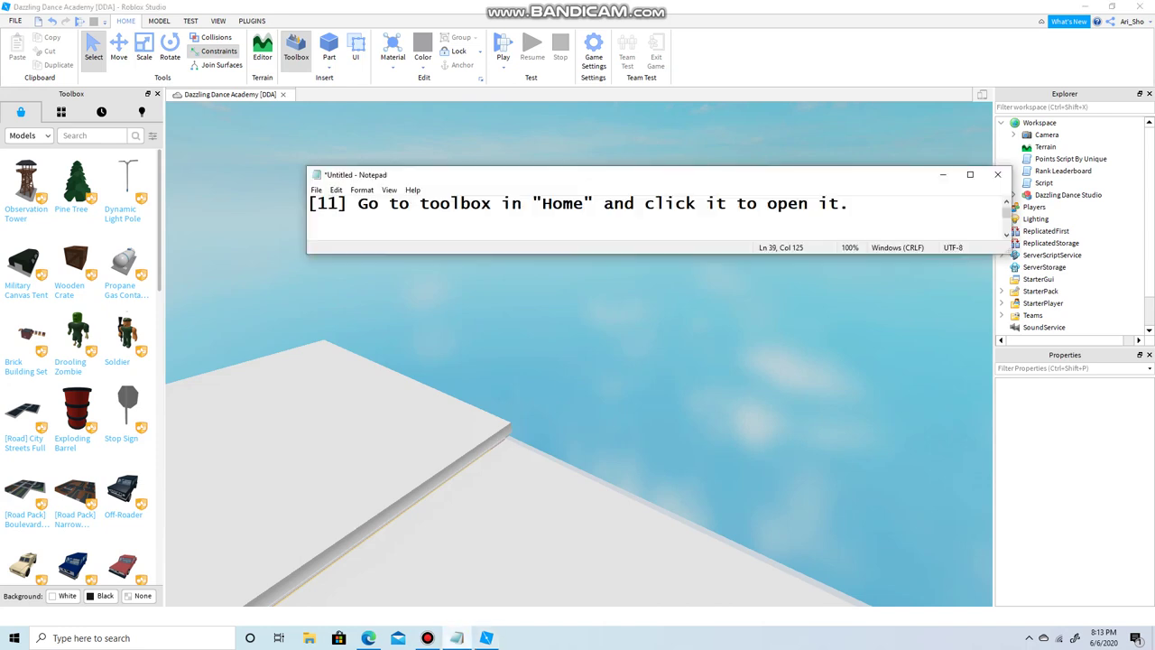
pyautogui.scroll(-1, 657, 217)
pyautogui.scroll(-1, 657, 217)
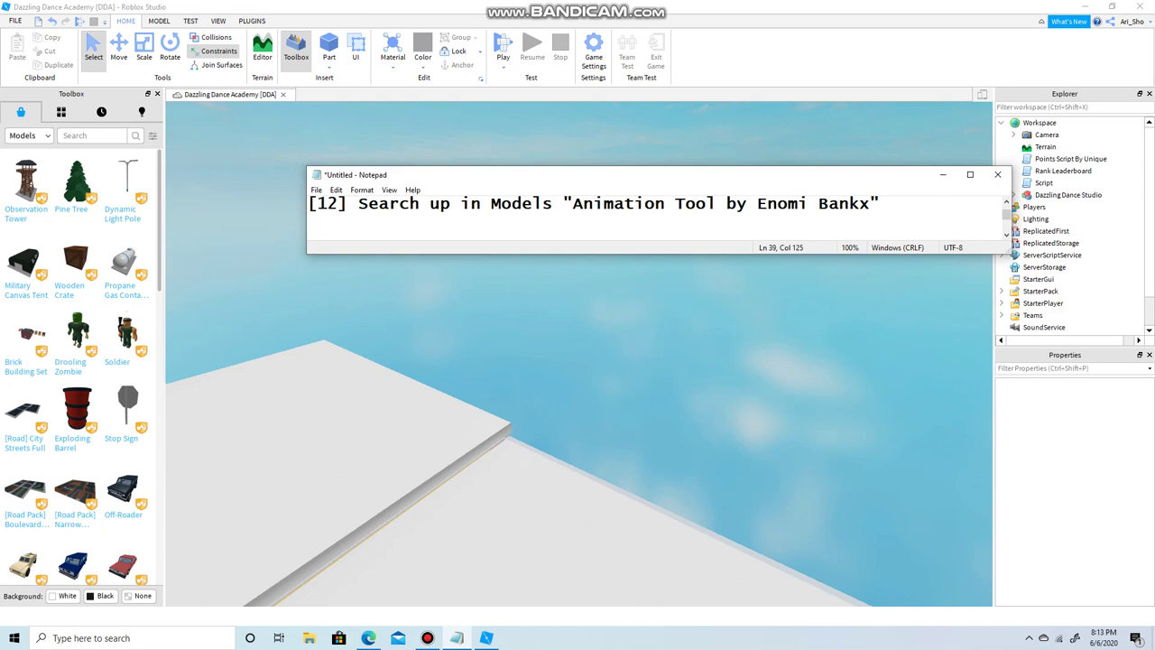
pyautogui.click(308, 220)
pyautogui.write('[Pause if needed here ')
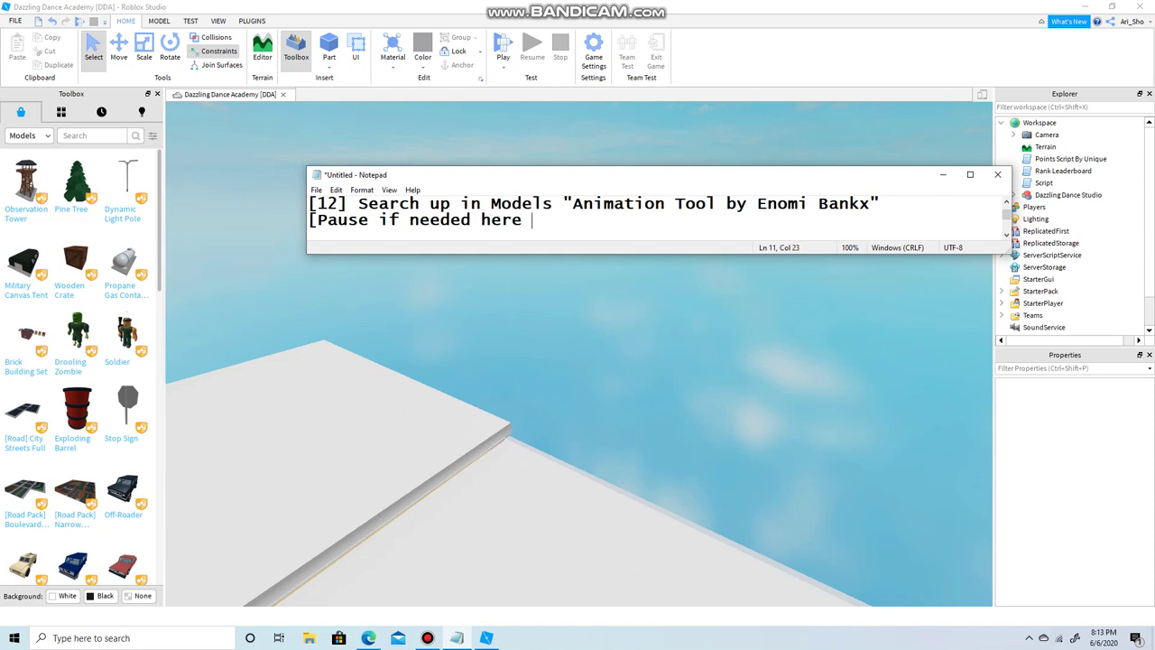
pyautogui.write('to write it i')
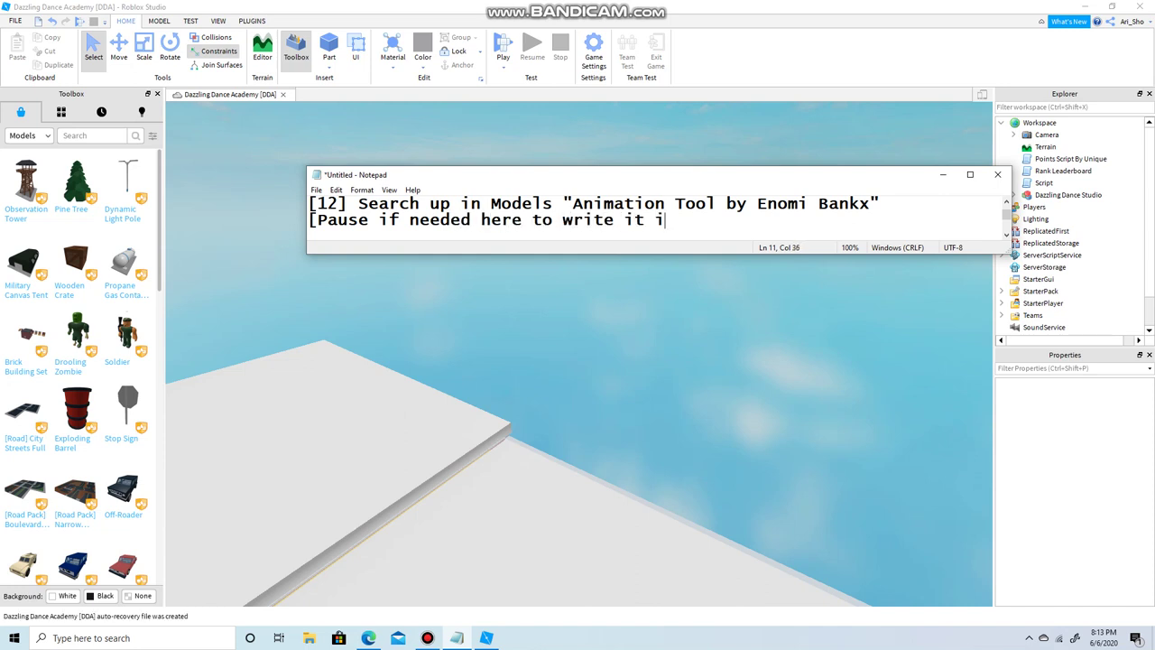
pyautogui.write('nto the toolbox]')
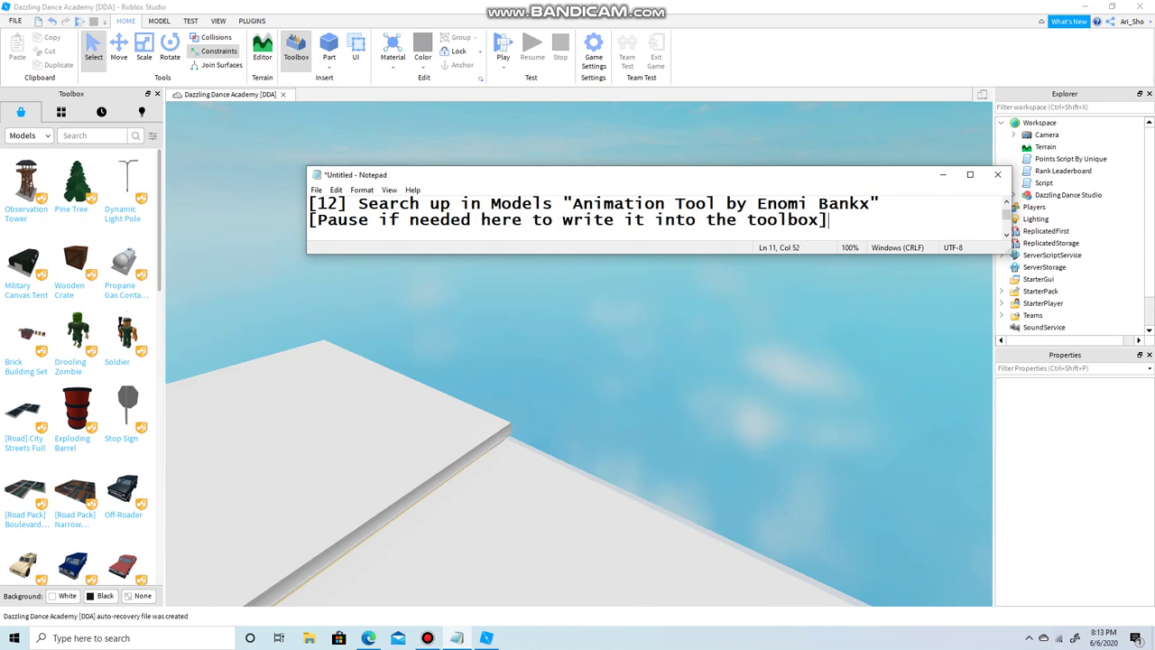
pyautogui.press('BackSpace')
pyautogui.press('BackSpace')
pyautogui.press('BackSpace')
pyautogui.press('BackSpace')
pyautogui.press('BackSpace')
pyautogui.press('BackSpace')
pyautogui.press('BackSpace')
pyautogui.press('BackSpace')
pyautogui.press('BackSpace')
pyautogui.press('BackSpace')
pyautogui.press('BackSpace')
pyautogui.press('BackSpace')
pyautogui.press('BackSpace')
pyautogui.press('BackSpace')
pyautogui.press('BackSpace')
pyautogui.press('BackSpace')
pyautogui.press('BackSpace')
pyautogui.press('BackSpace')
pyautogui.press('BackSpace')
pyautogui.press('BackSpace')
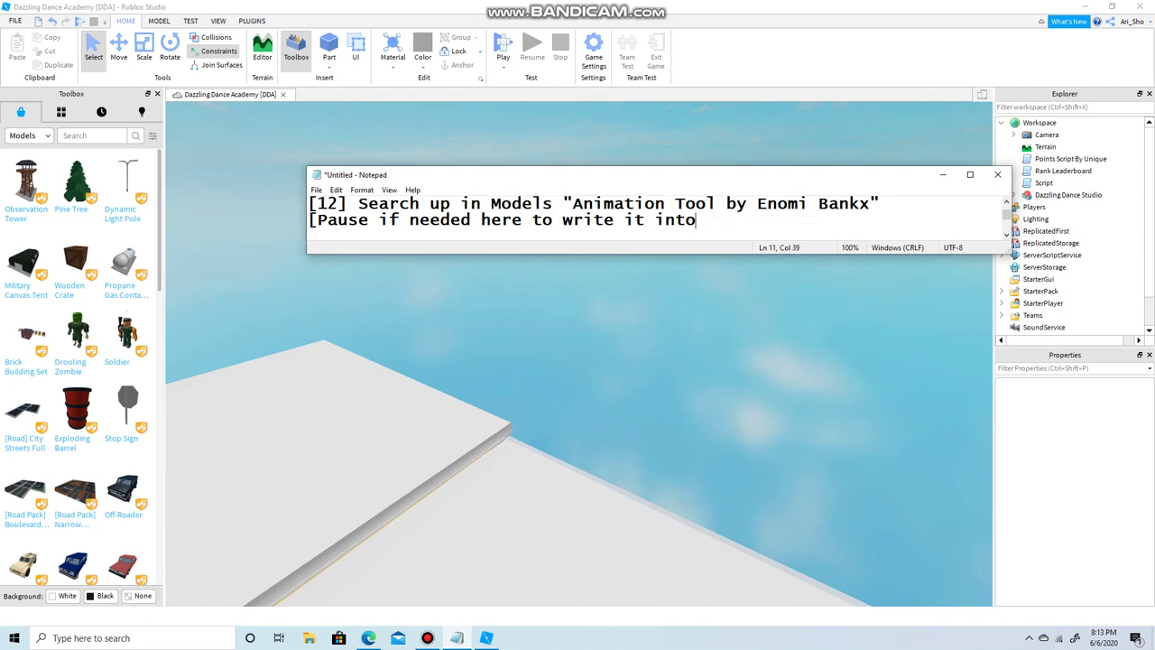
pyautogui.press('BackSpace')
pyautogui.press('BackSpace')
pyautogui.press('BackSpace')
pyautogui.press('BackSpace')
pyautogui.press('BackSpace')
pyautogui.press('BackSpace')
pyautogui.press('BackSpace')
pyautogui.press('BackSpace')
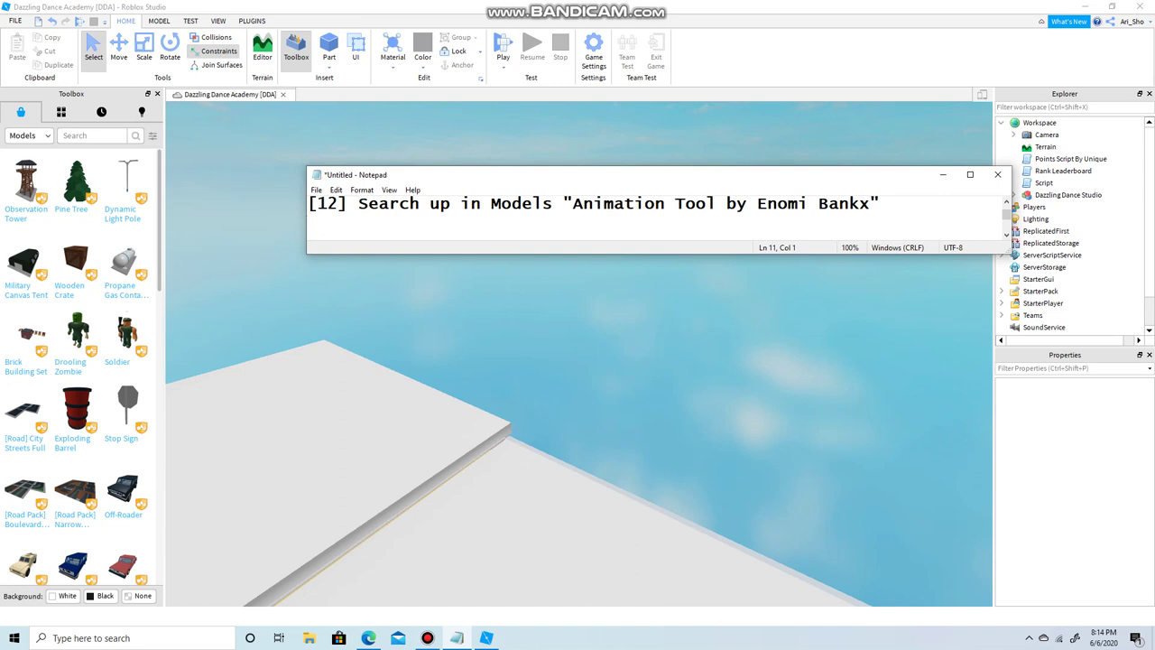
# Step: Copy "Animation Tool by Enomi Bankx" from instruction [12] and search the Toolbox models in Roblox Studio for it
pyautogui.moveTo(572, 203); pyautogui.dragTo(870, 203)
pyautogui.rightClick(853, 207)
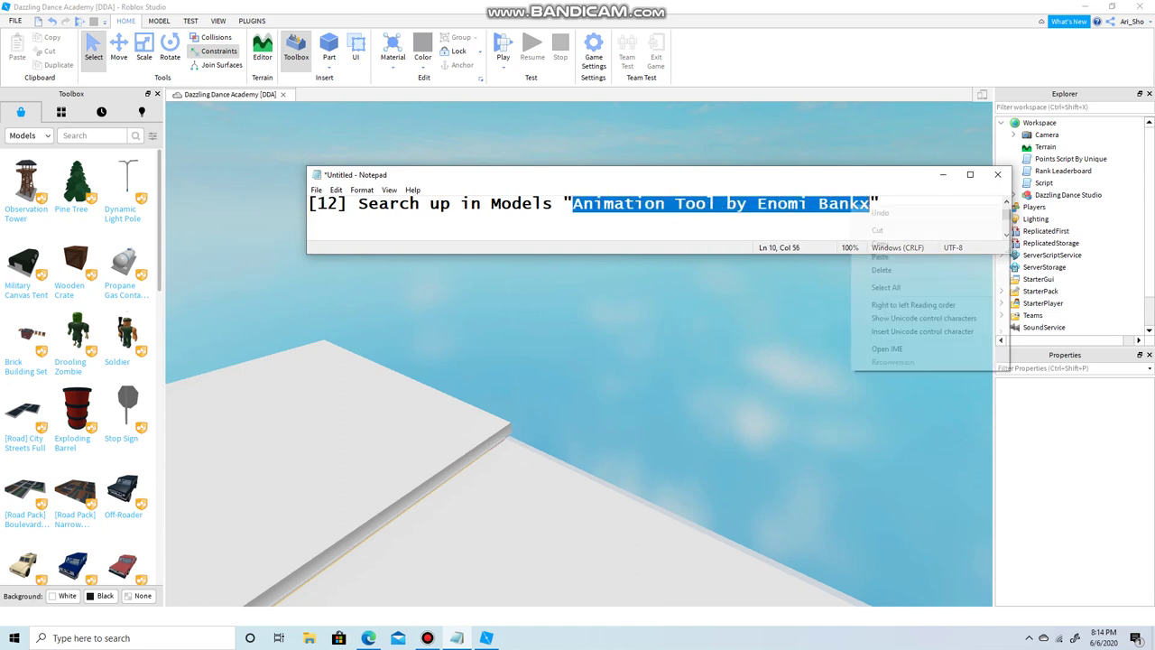
pyautogui.click(873, 243)
pyautogui.click(92, 135)
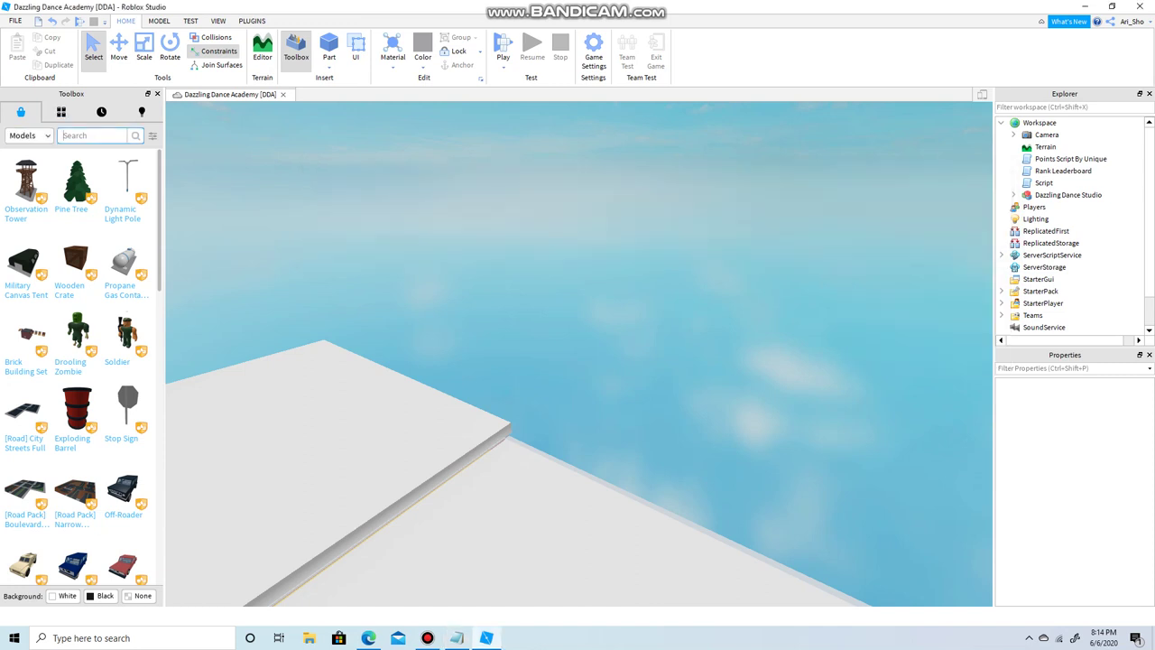
pyautogui.hotkey('ctrl', 'v')
pyautogui.press('Return')
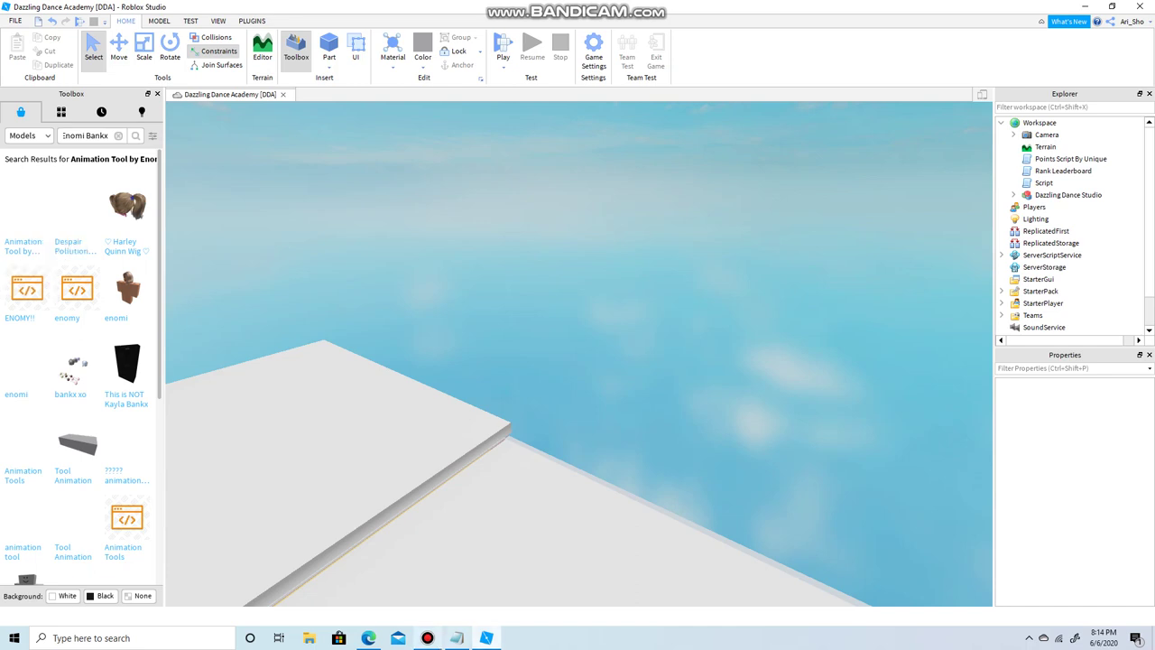
# Step: After checking instruction [13] in Notepad, insert the Animation Tool model in Roblox Studio and put it into the starter pack
pyautogui.click(458, 638)
pyautogui.scroll(-1, 654, 217)
pyautogui.scroll(1, 650, 217)
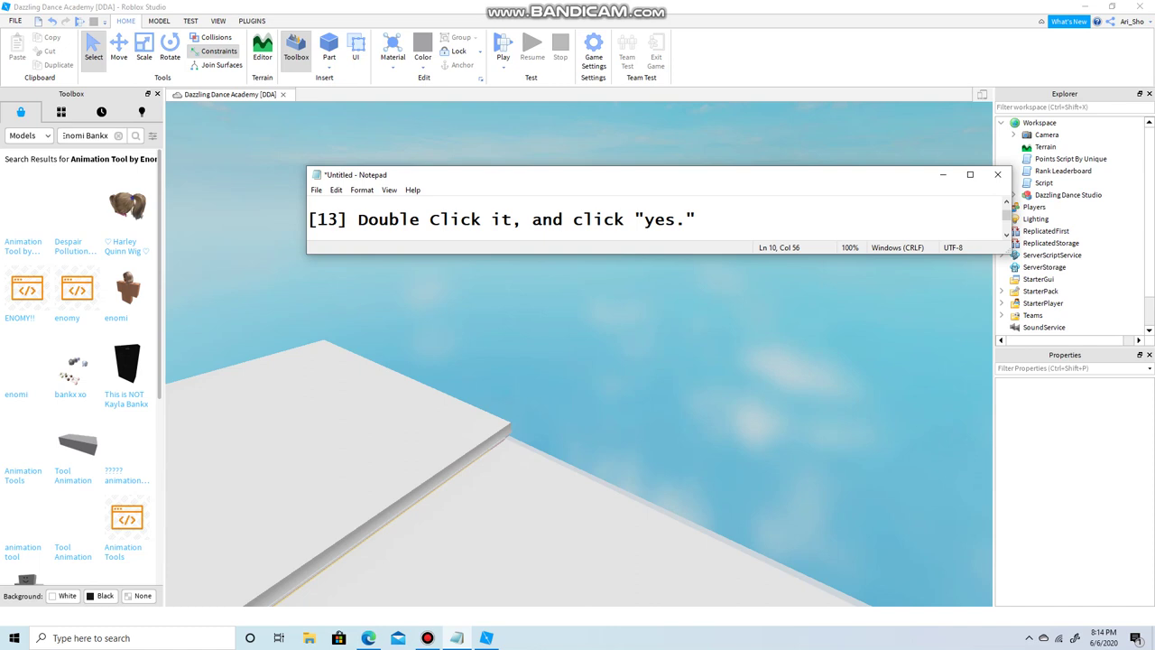
pyautogui.click(26, 210)
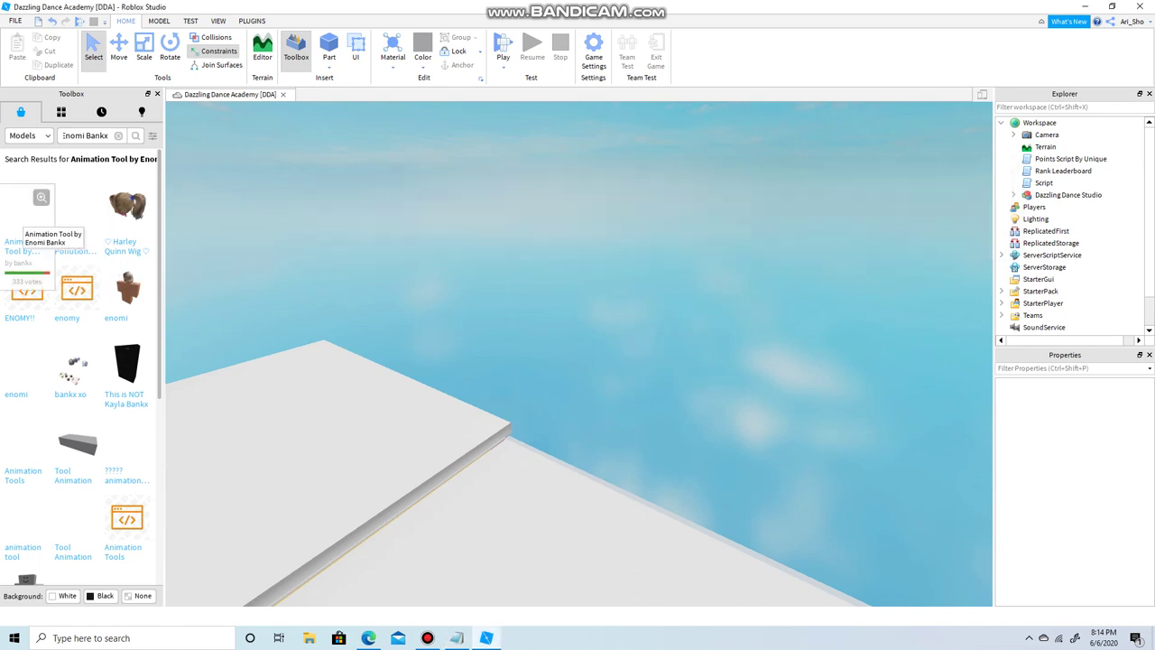
pyautogui.doubleClick(25, 209)
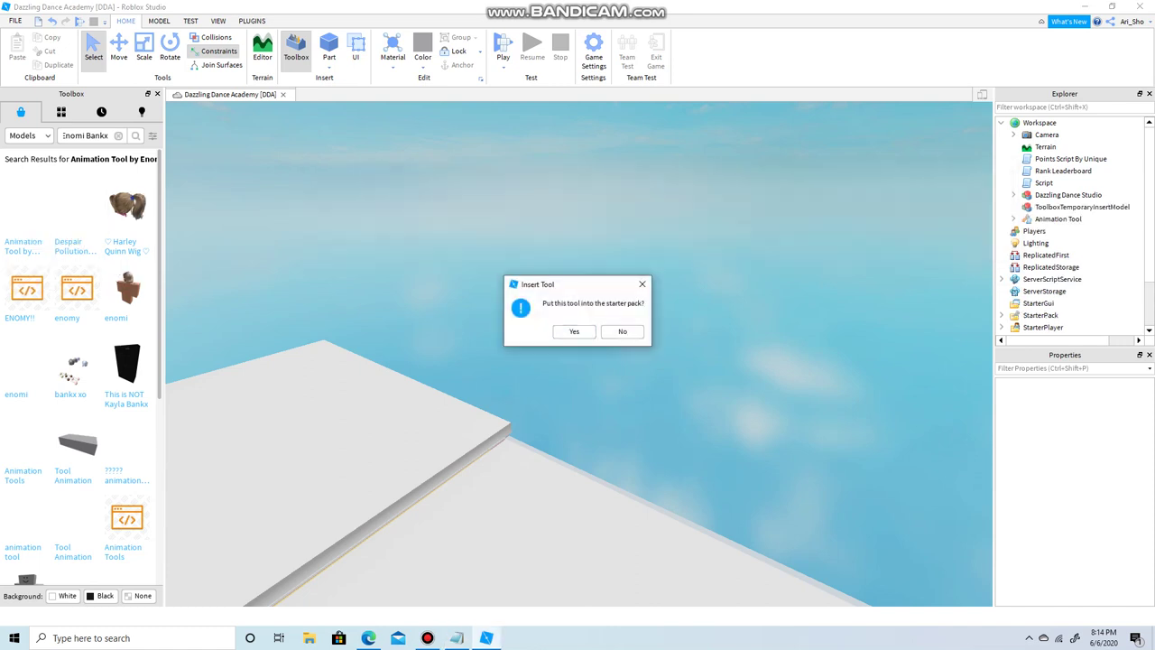
pyautogui.click(574, 331)
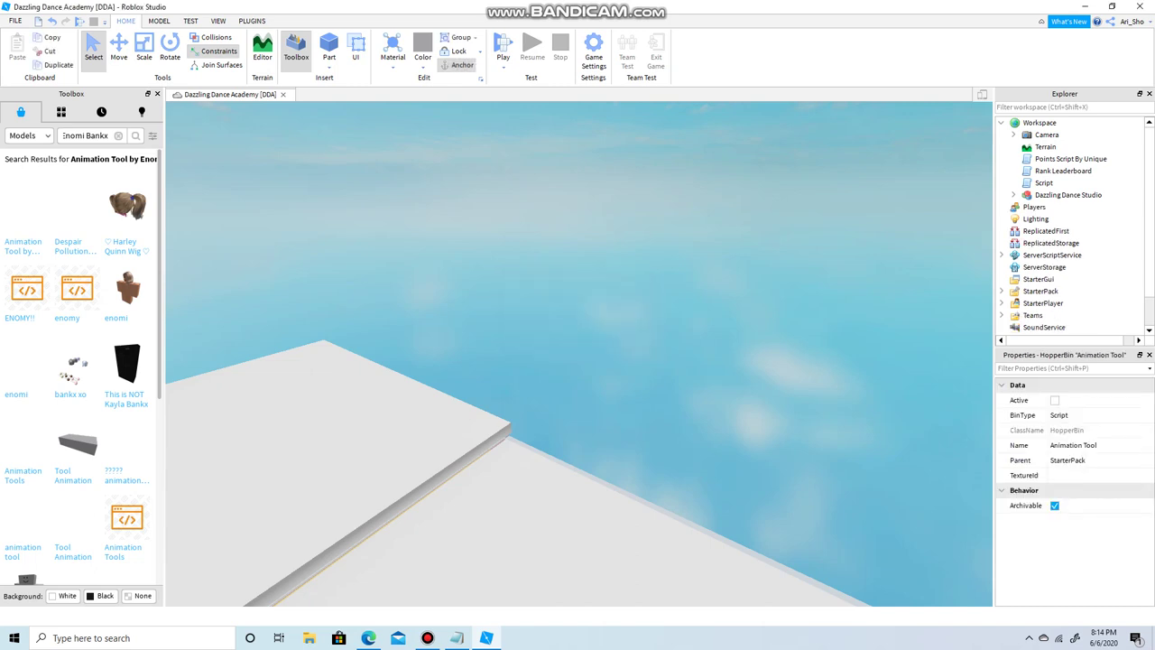
# Step: Expand StarterPack in the Explorer to locate the Animation Tool, and bring up instruction [14] in Notepad
pyautogui.scroll(-3, 1065, 279)
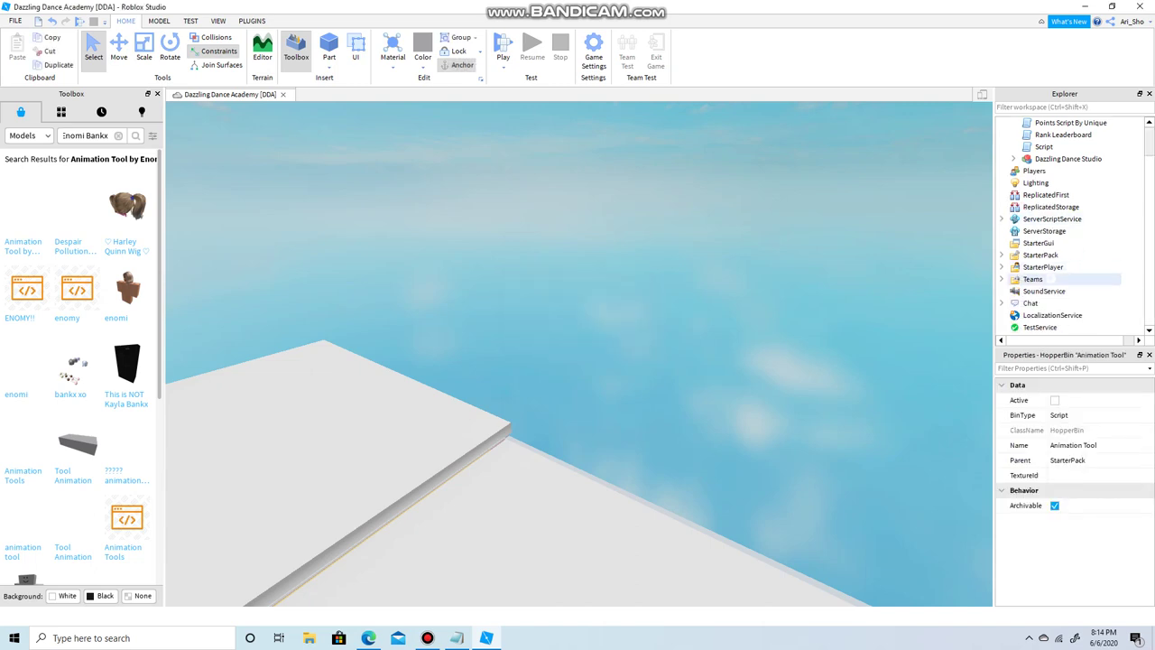
pyautogui.click(1001, 256)
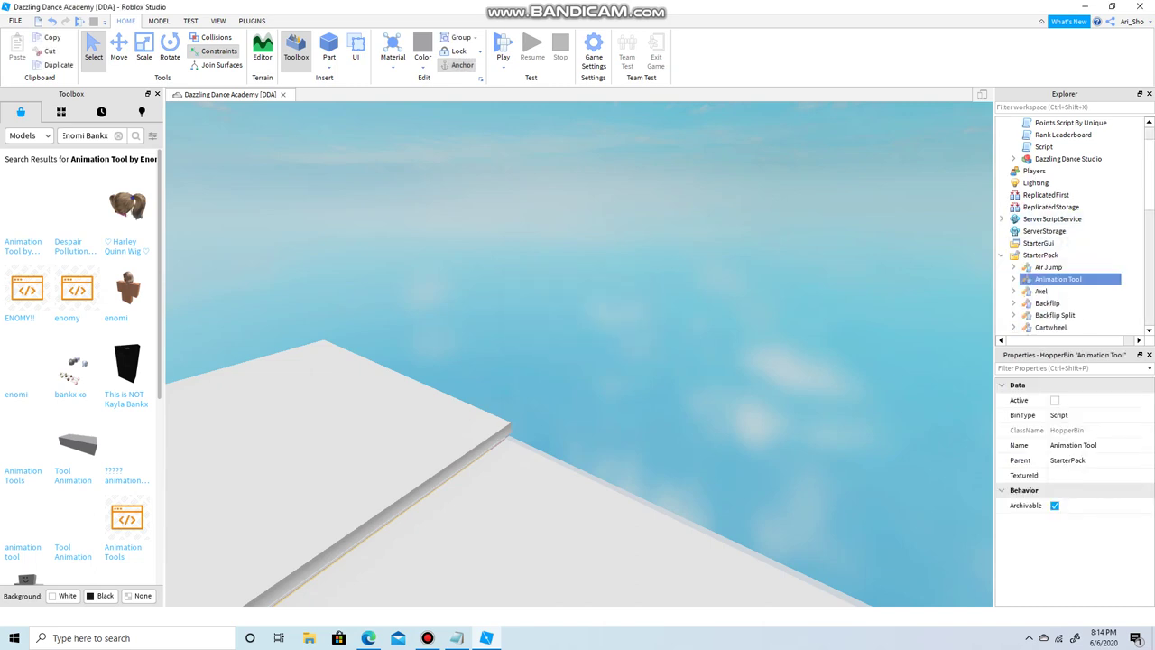
pyautogui.click(458, 638)
pyautogui.scroll(-3, 657, 219)
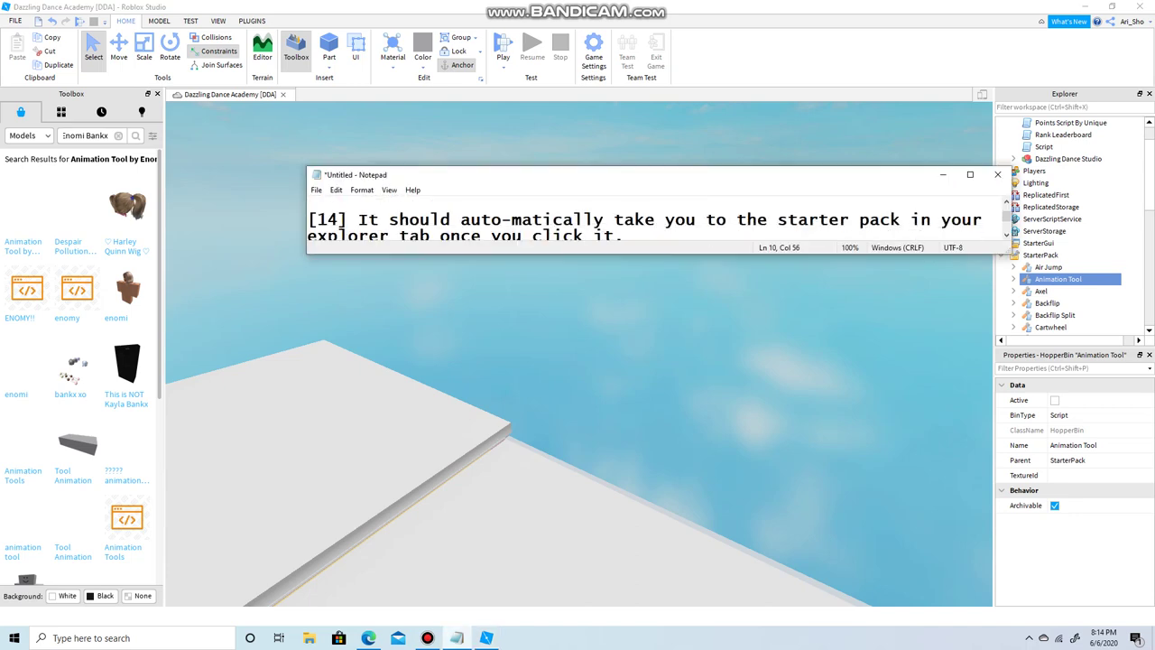
# Step: Append to instruction [14]: If not scroll down on explorer find "Starter pack" clikc the down arrow and find "Animation Tool"; bring up instruction [15]
pyautogui.scroll(-1, 657, 220)
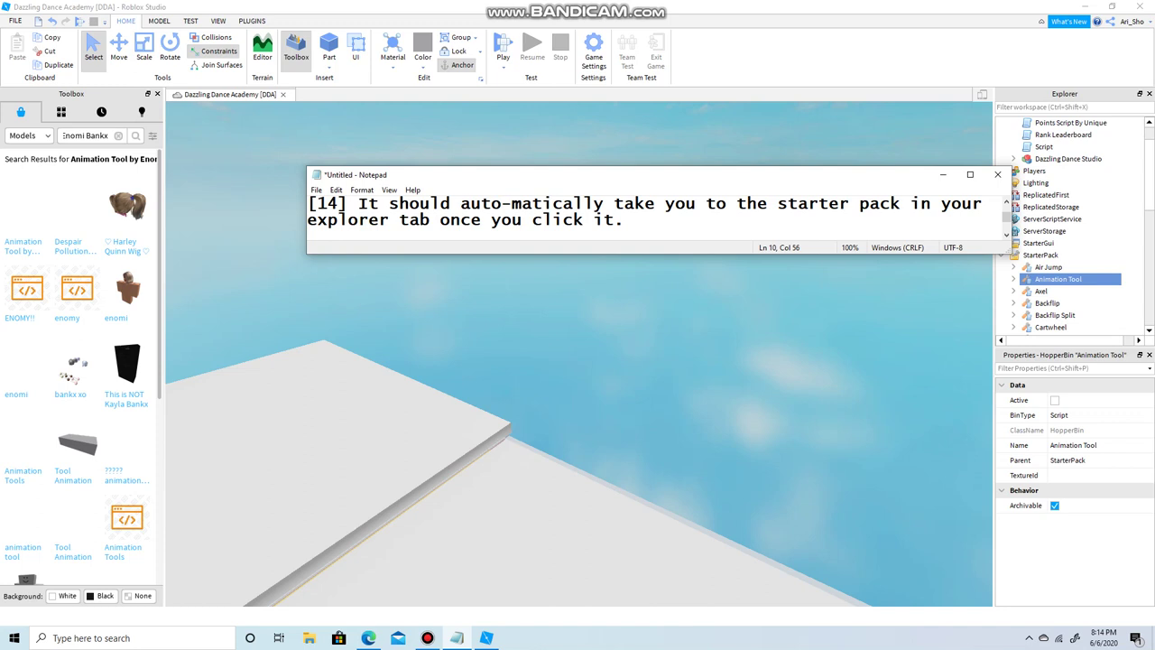
pyautogui.click(625, 221)
pyautogui.write('If not scroll down on ex')
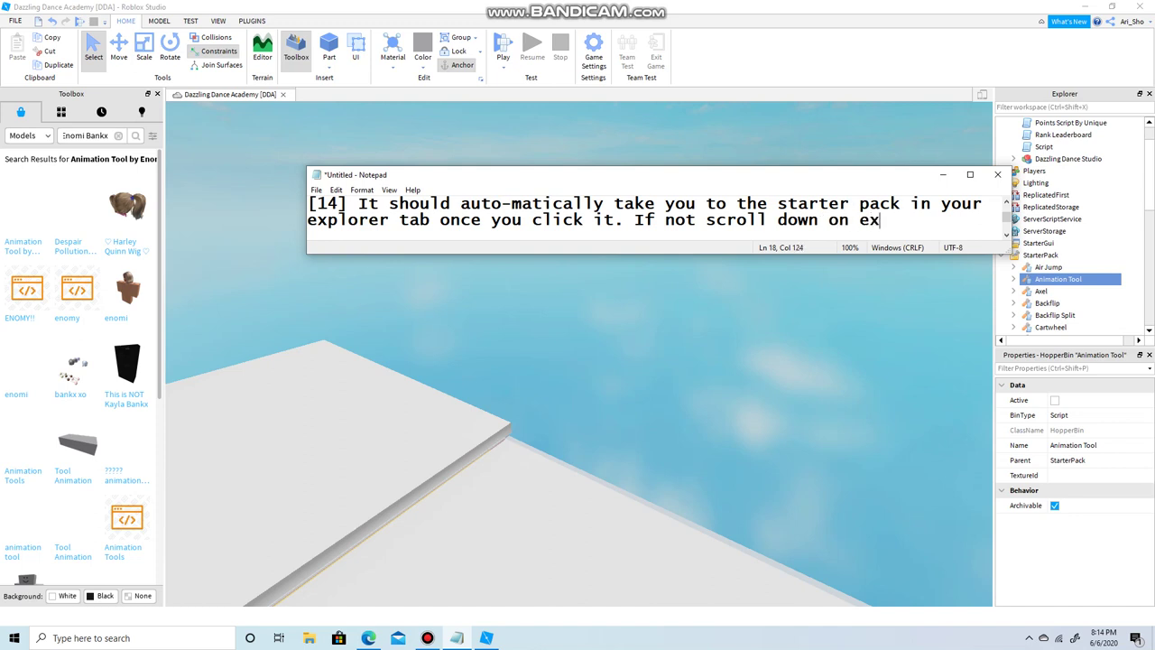
pyautogui.write('plorer find')
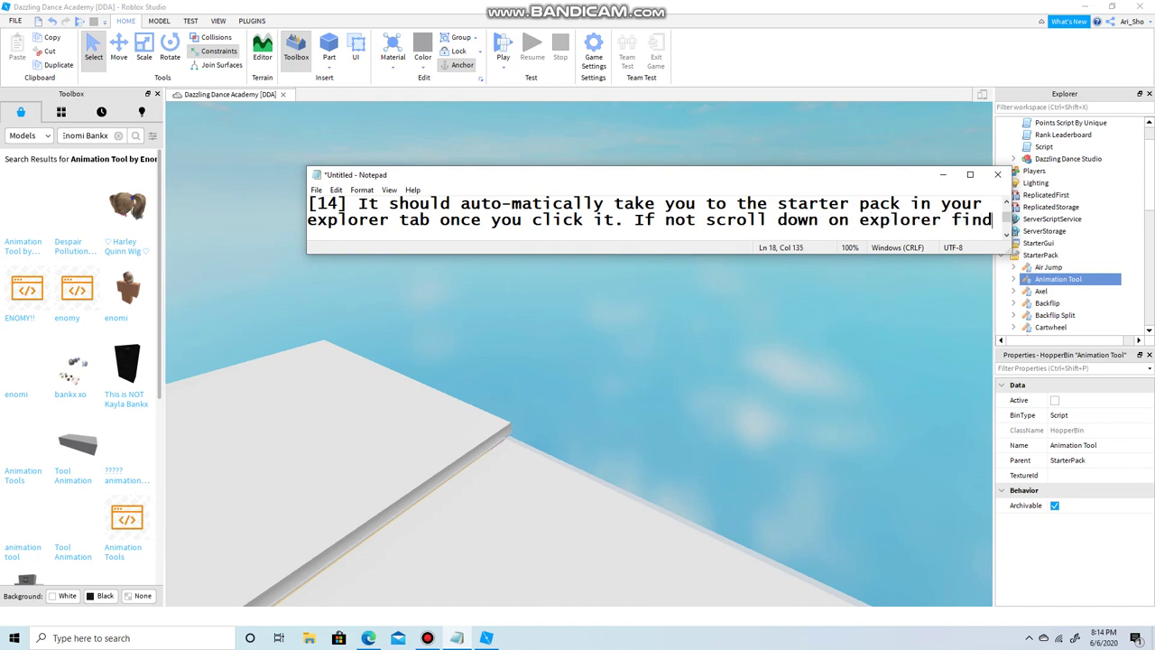
pyautogui.write(' "')
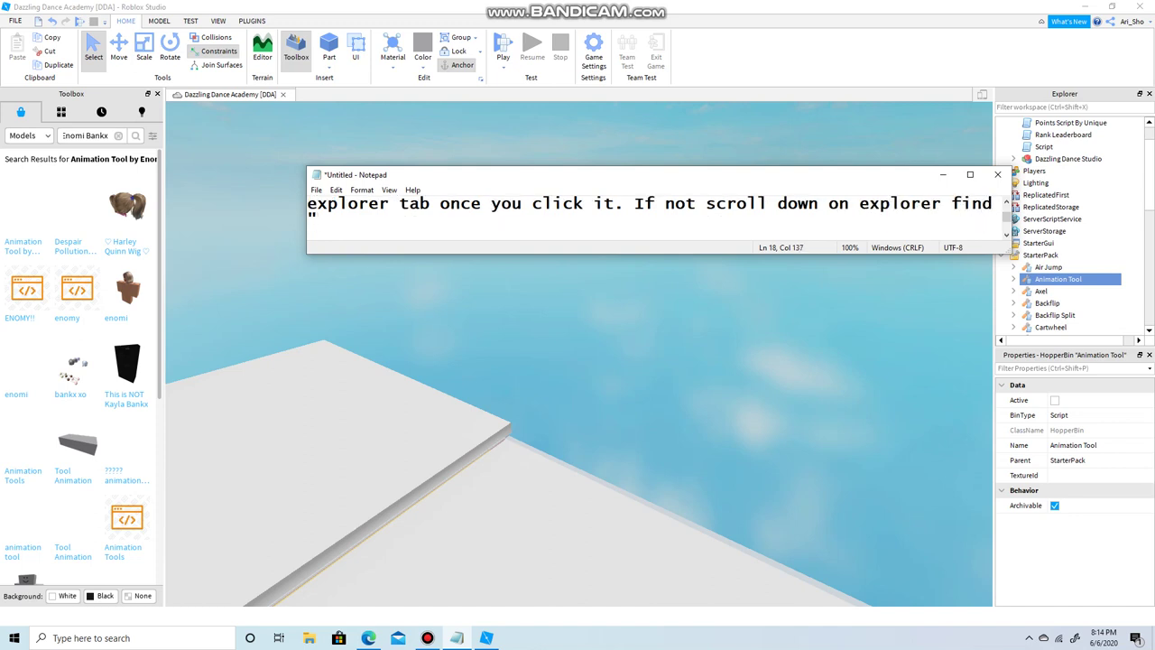
pyautogui.write('Starter pack" clikc t')
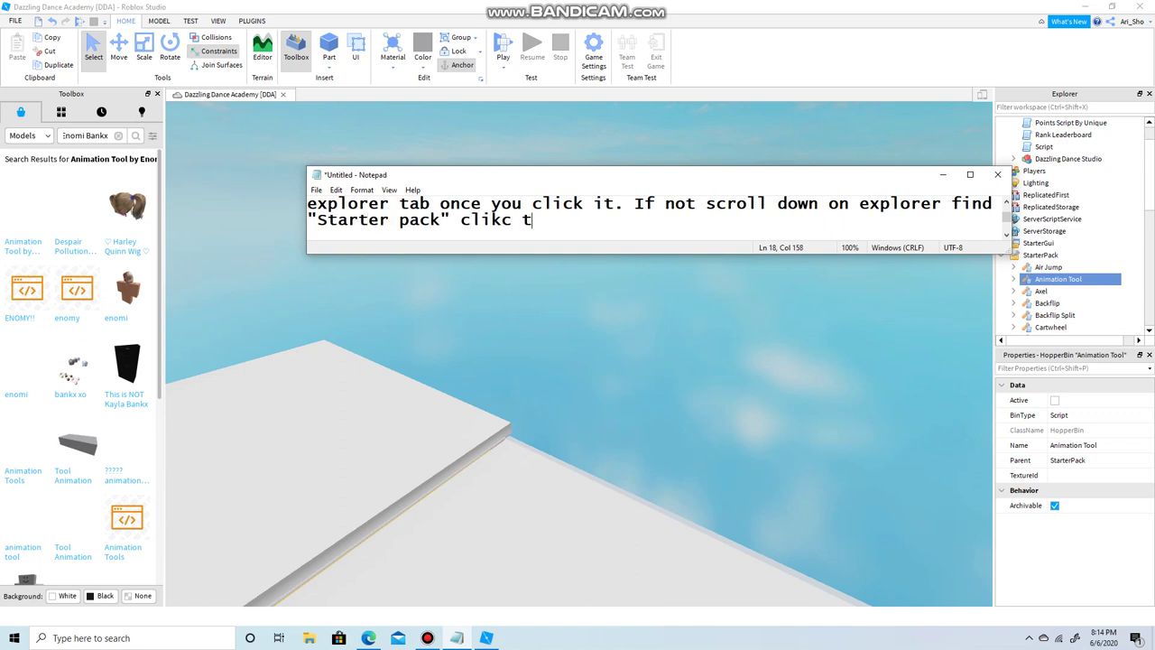
pyautogui.write('he down arrow')
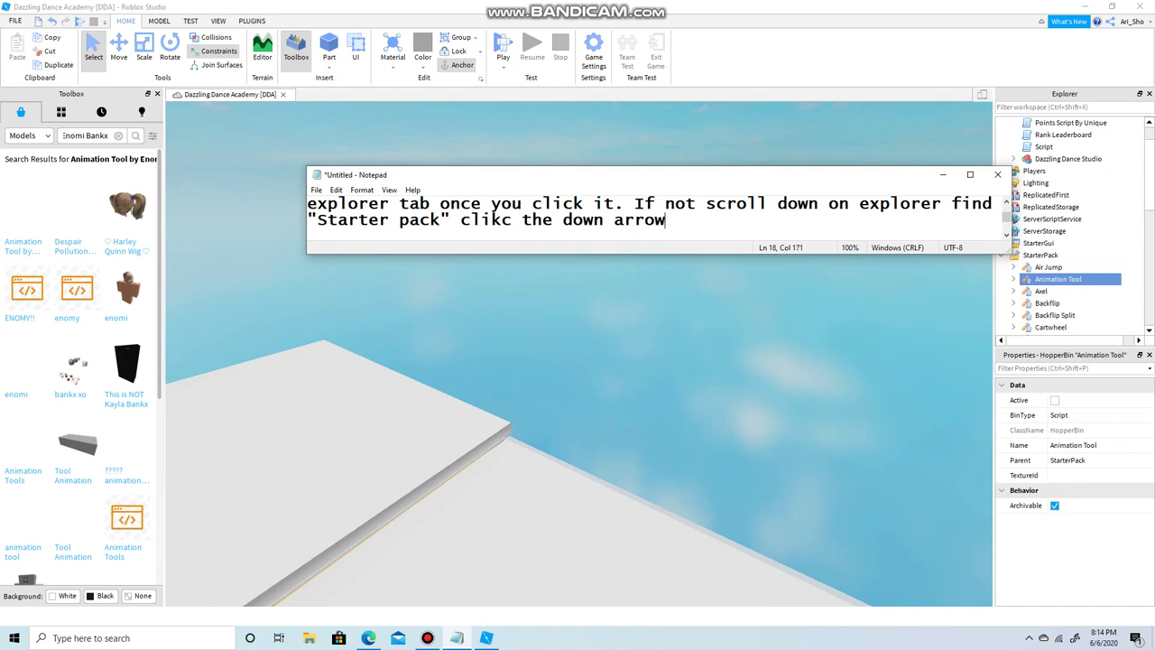
pyautogui.write(' and find "Animation ')
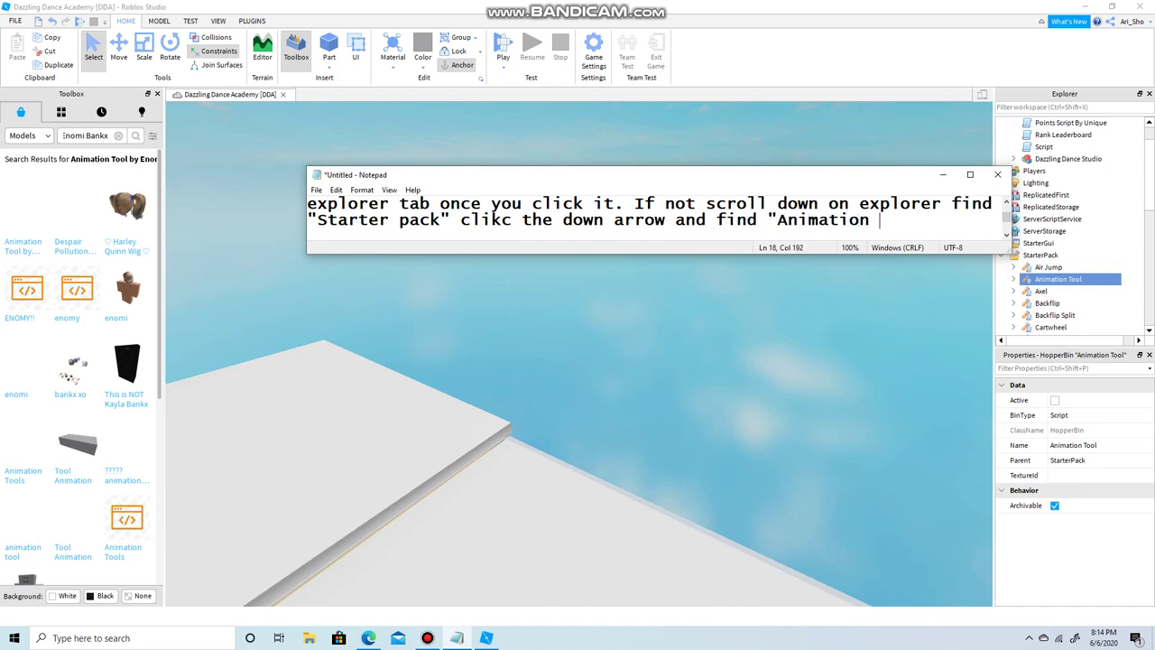
pyautogui.write('Tool"')
pyautogui.scroll(-3, 652, 216)
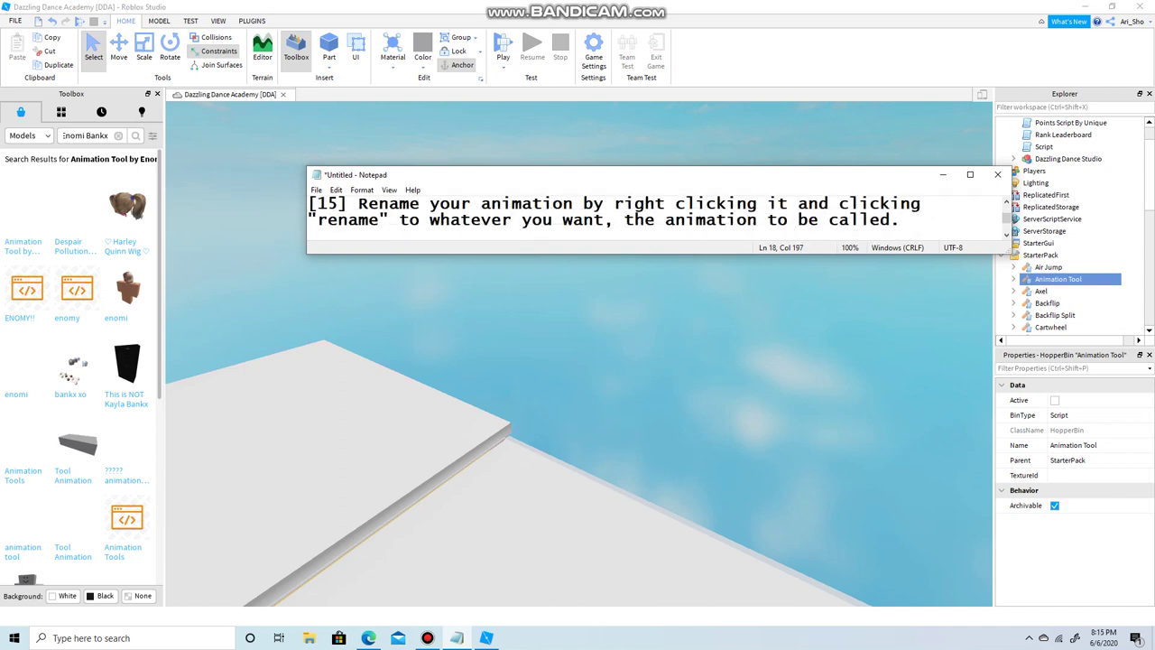
pyautogui.moveTo(641, 258); pyautogui.dragTo(641, 259)
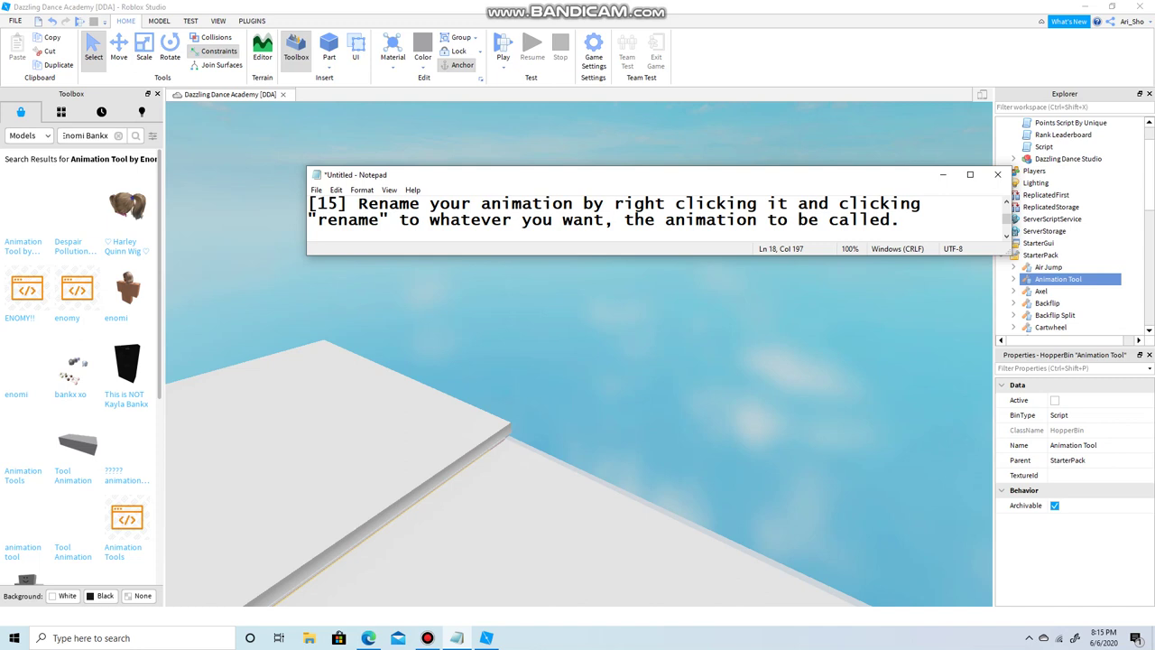
pyautogui.click(901, 220)
pyautogui.write('Ima do round-off')
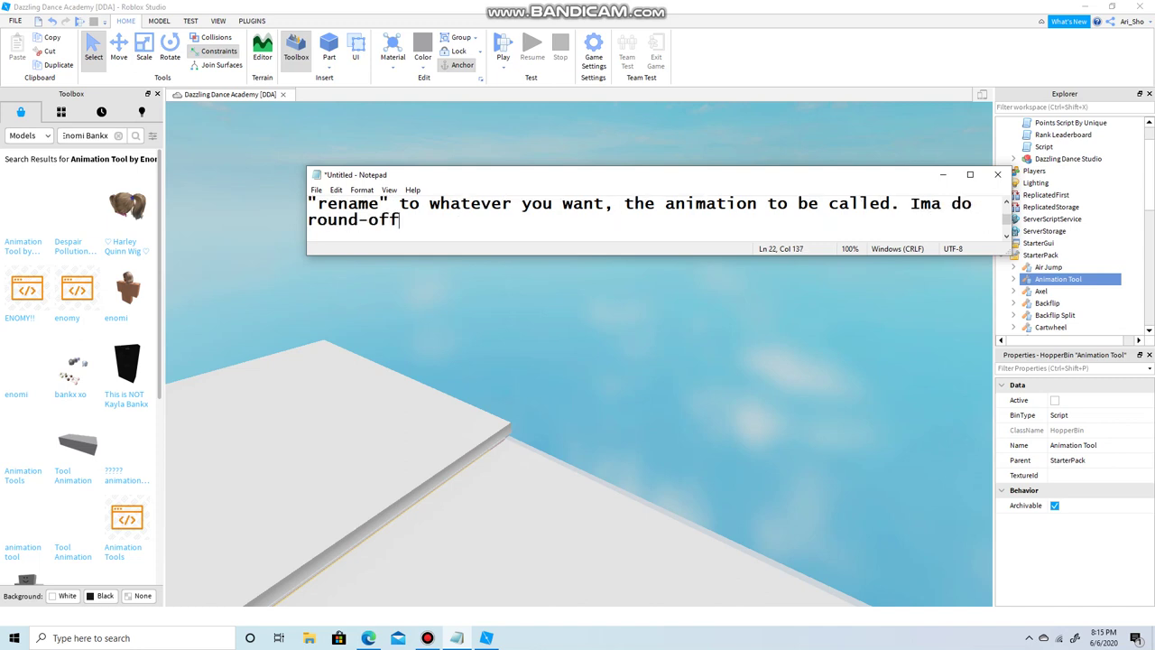
pyautogui.press('BackSpace')
pyautogui.press('BackSpace')
pyautogui.press('BackSpace')
pyautogui.press('BackSpace')
pyautogui.press('BackSpace')
pyautogui.press('BackSpace')
pyautogui.press('BackSpace')
pyautogui.press('BackSpace')
pyautogui.press('BackSpace')
pyautogui.press('BackSpace')
pyautogui.press('BackSpace')
pyautogui.press('BackSpace')
pyautogui.press('BackSpace')
pyautogui.press('BackSpace')
pyautogui.press('BackSpace')
pyautogui.press('BackSpace')
pyautogui.press('BackSpace')
pyautogui.press('BackSpace')
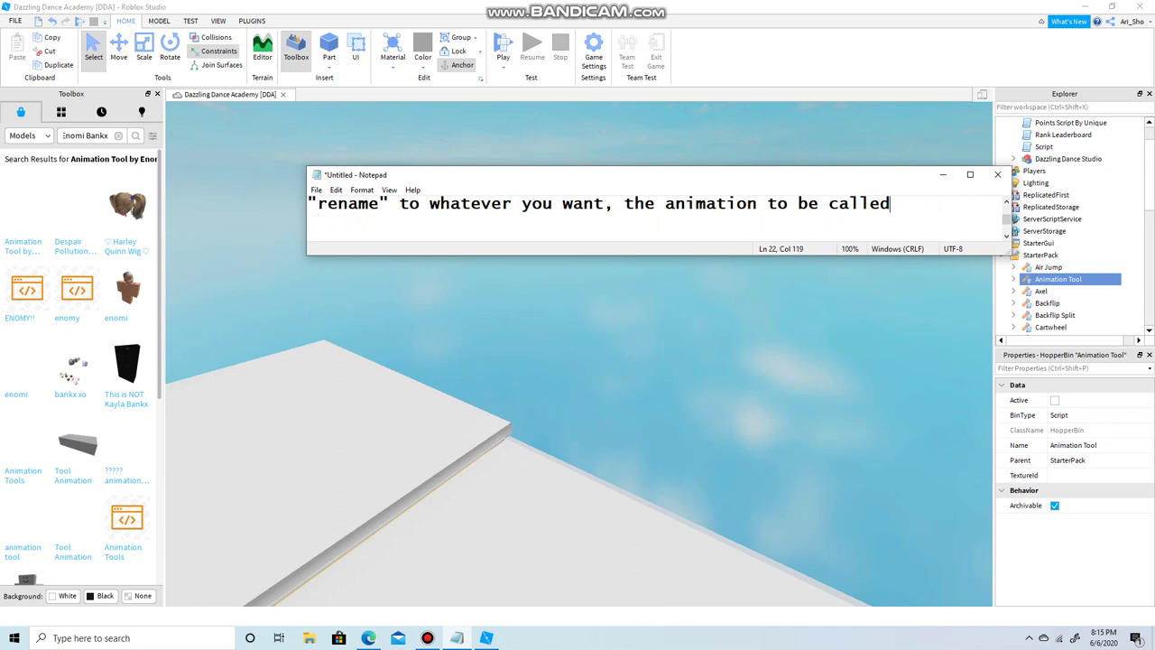
# Step: After checking instruction [15], switch to Roblox Studio and rename the Animation Tool in StarterPack as Round-Off
pyautogui.scroll(1, 657, 217)
pyautogui.scroll(-1, 657, 217)
pyautogui.scroll(1, 657, 216)
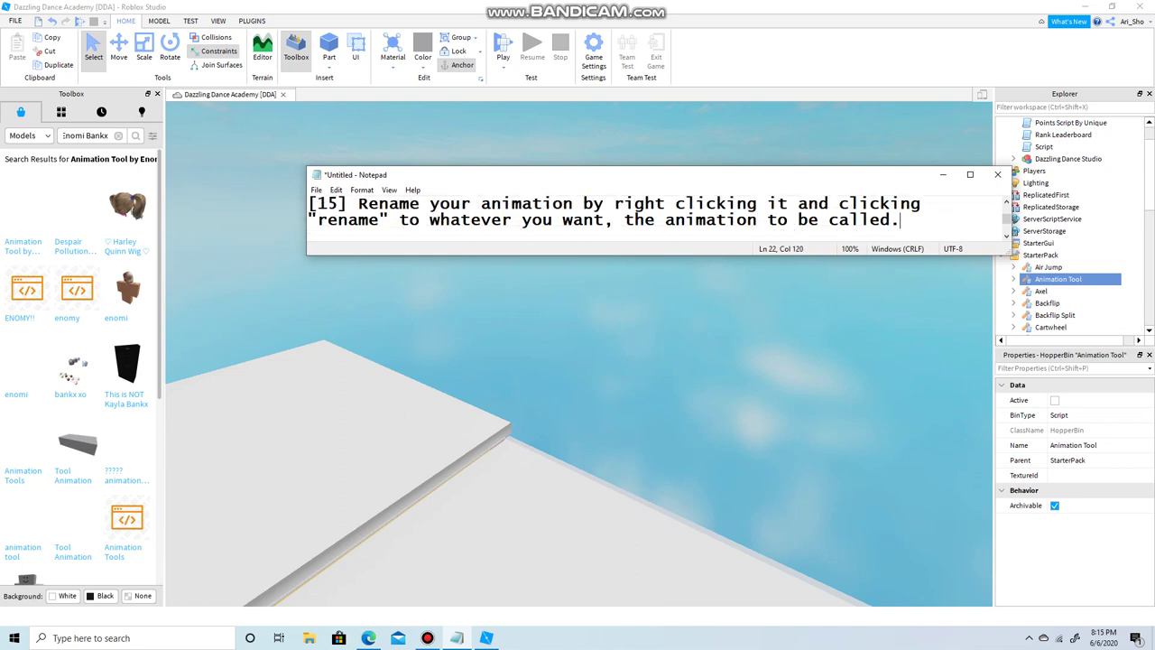
pyautogui.click(767, 325)
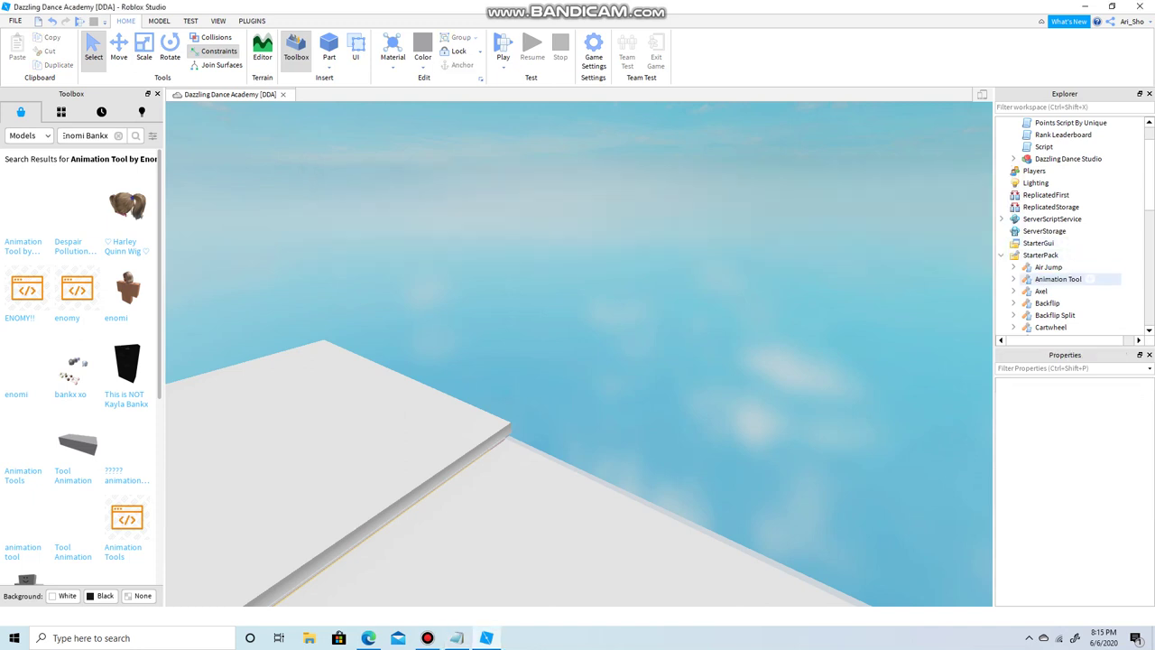
pyautogui.rightClick(1060, 279)
pyautogui.click(1041, 352)
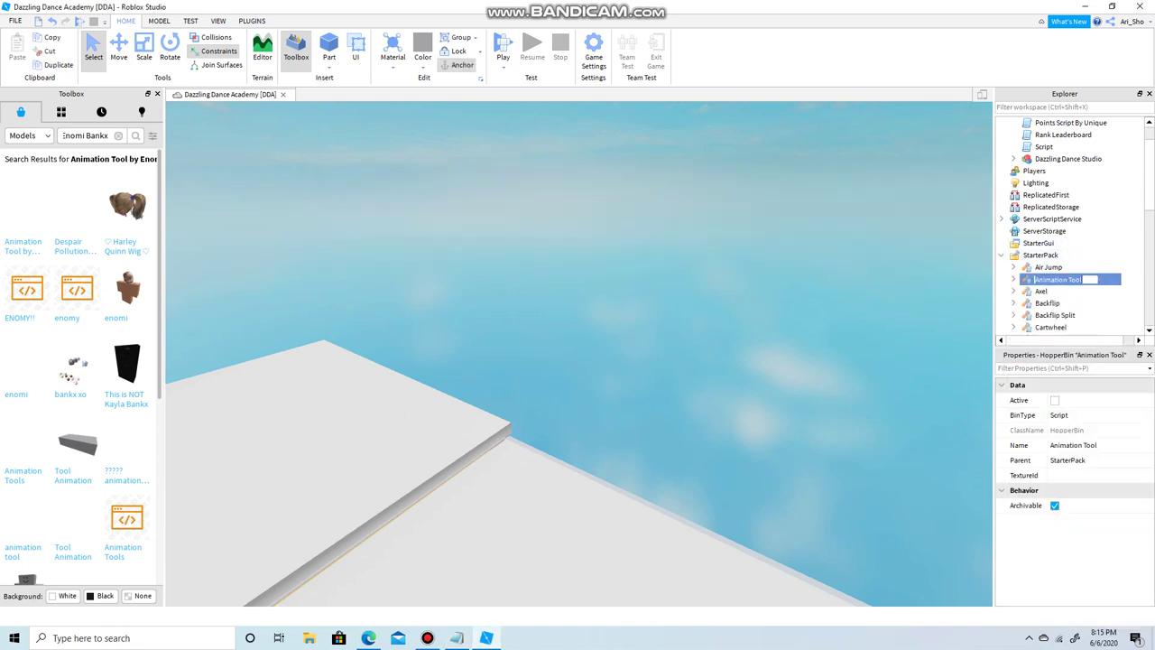
pyautogui.press('BackSpace')
pyautogui.write('Round-Off')
pyautogui.press('Return')
# Step: Switch to Notepad, bring up instruction [16] and enlarge the window slightly to read it in full
pyautogui.click(458, 638)
pyautogui.scroll(-2, 657, 219)
pyautogui.scroll(-2, 650, 216)
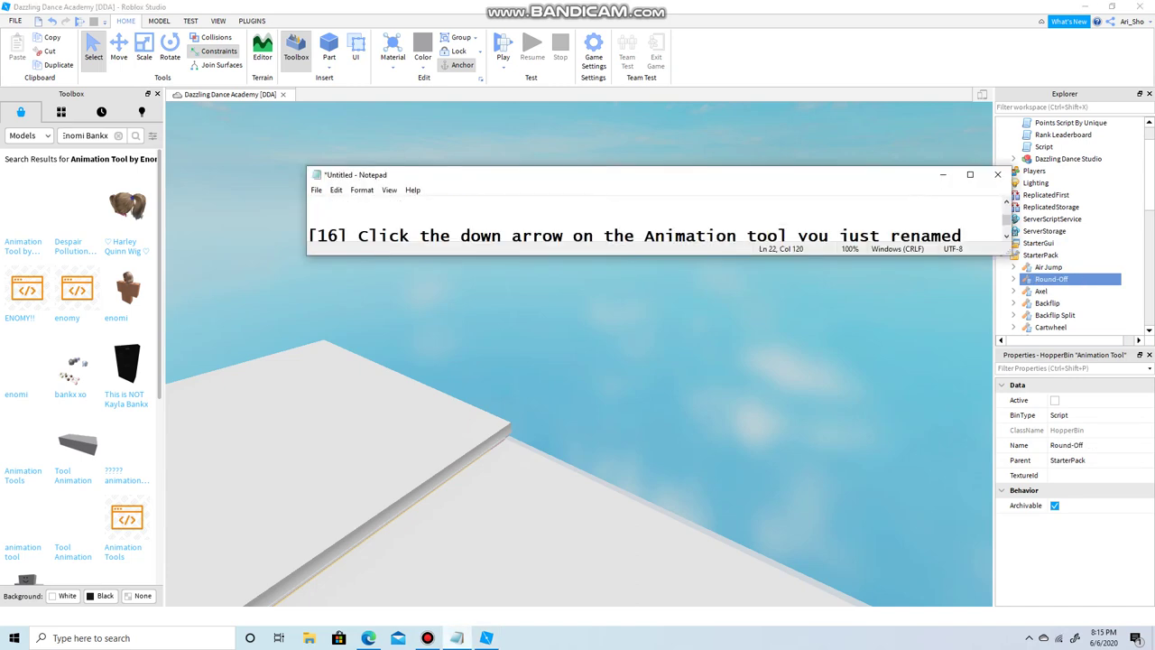
pyautogui.moveTo(511, 256); pyautogui.dragTo(511, 269)
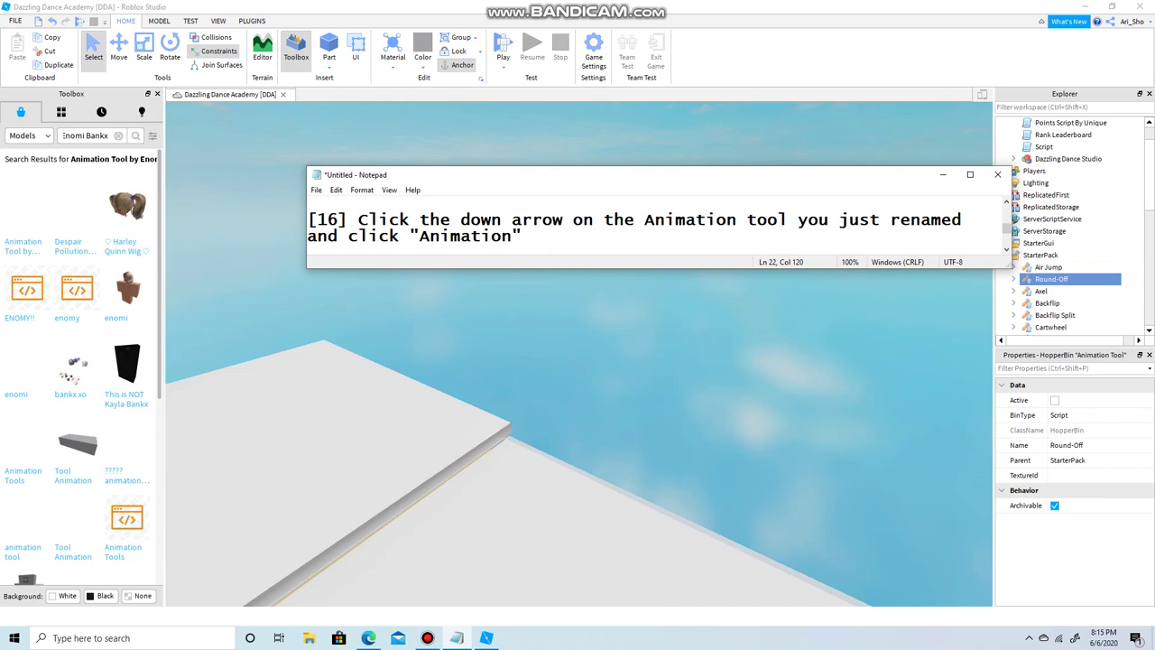
# Step: In Roblox Studio, expand the Round-Off tool in StarterPack and select its Animation object, rechecking instruction [16] in Notepad
pyautogui.click(560, 334)
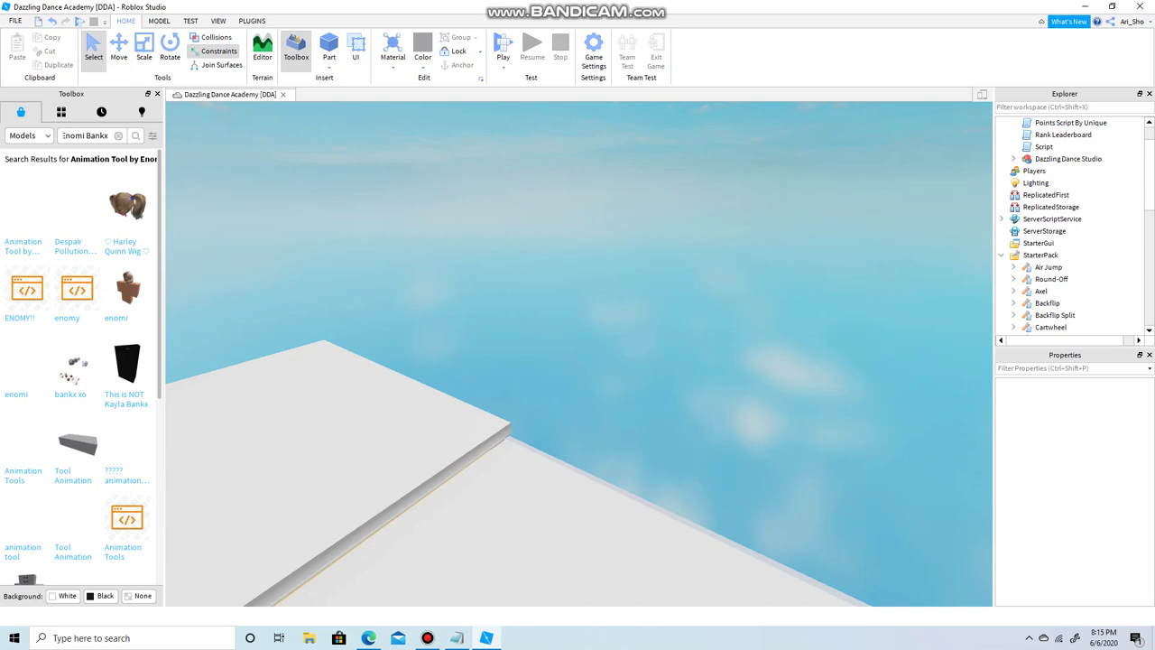
pyautogui.click(1013, 279)
pyautogui.scroll(-1, 1074, 271)
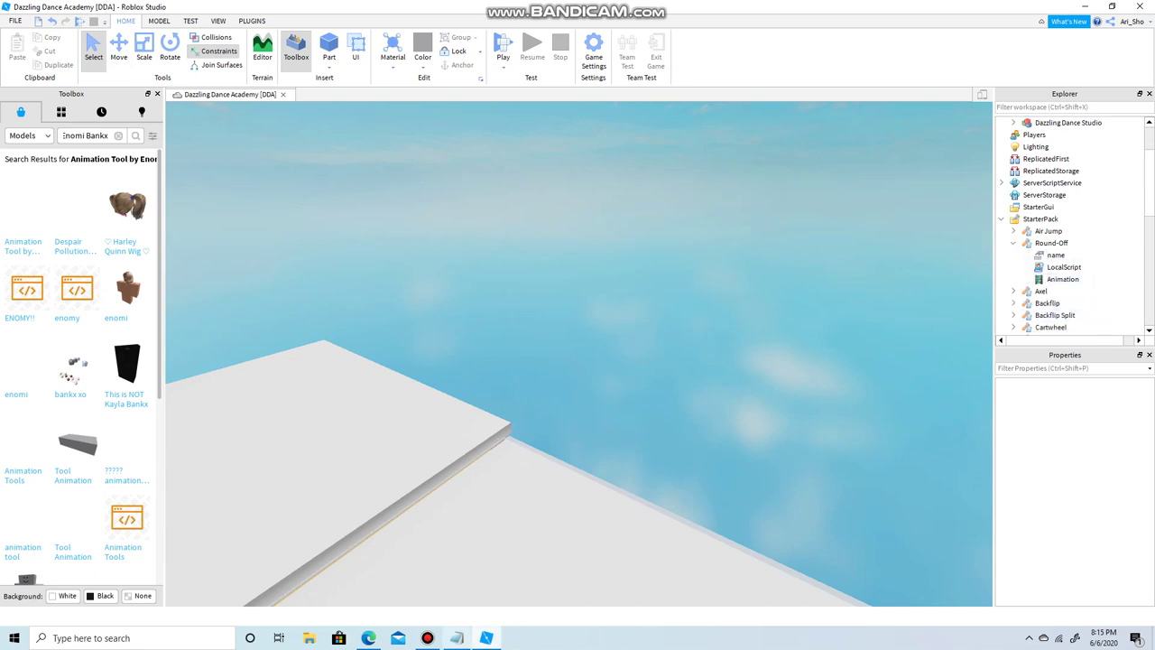
pyautogui.click(457, 638)
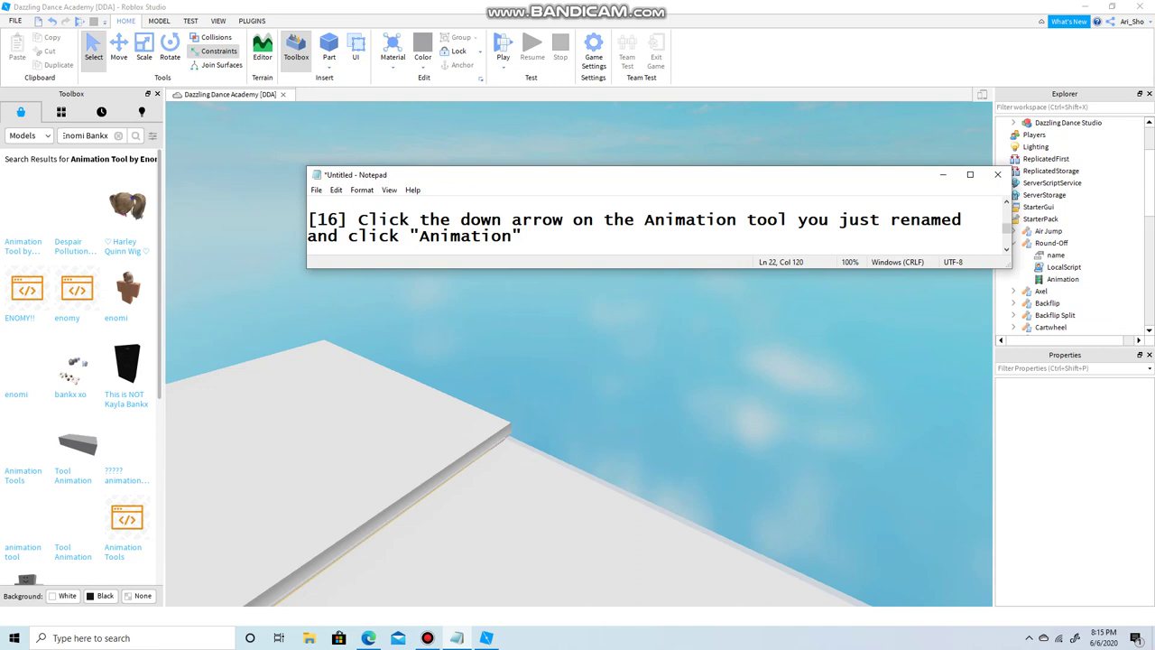
pyautogui.hotkey('alt', 'Tab')
pyautogui.click(1088, 279)
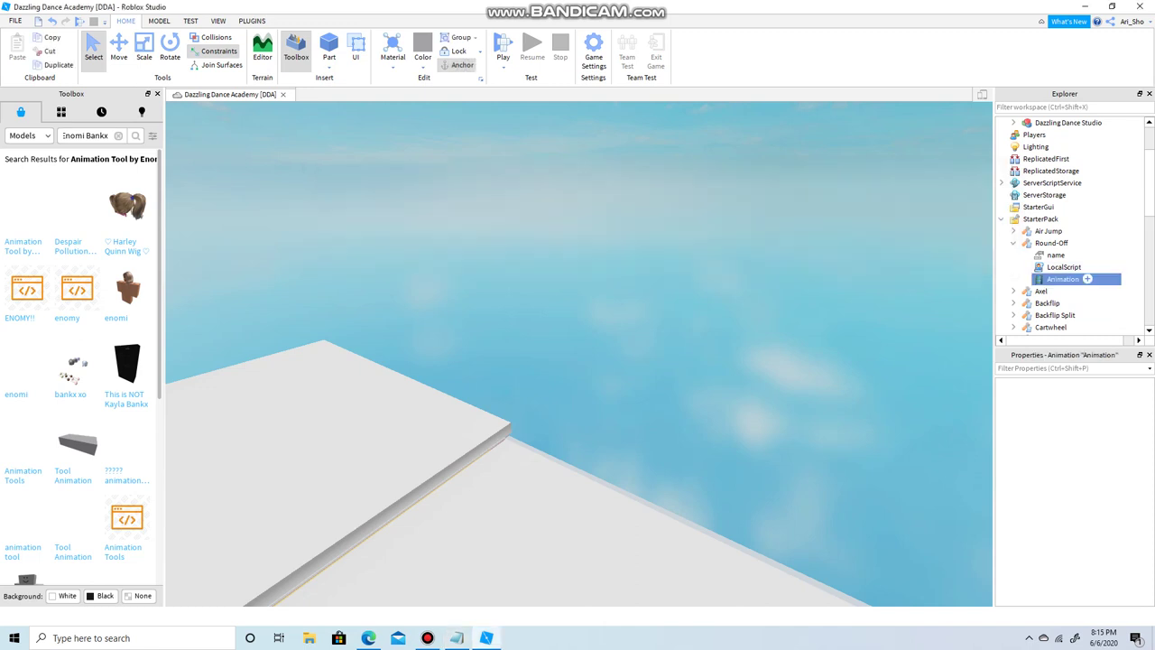
# Step: Switch to Notepad, bring up instruction [17] and correct the misspelled "dlete" to "delete"
pyautogui.click(457, 638)
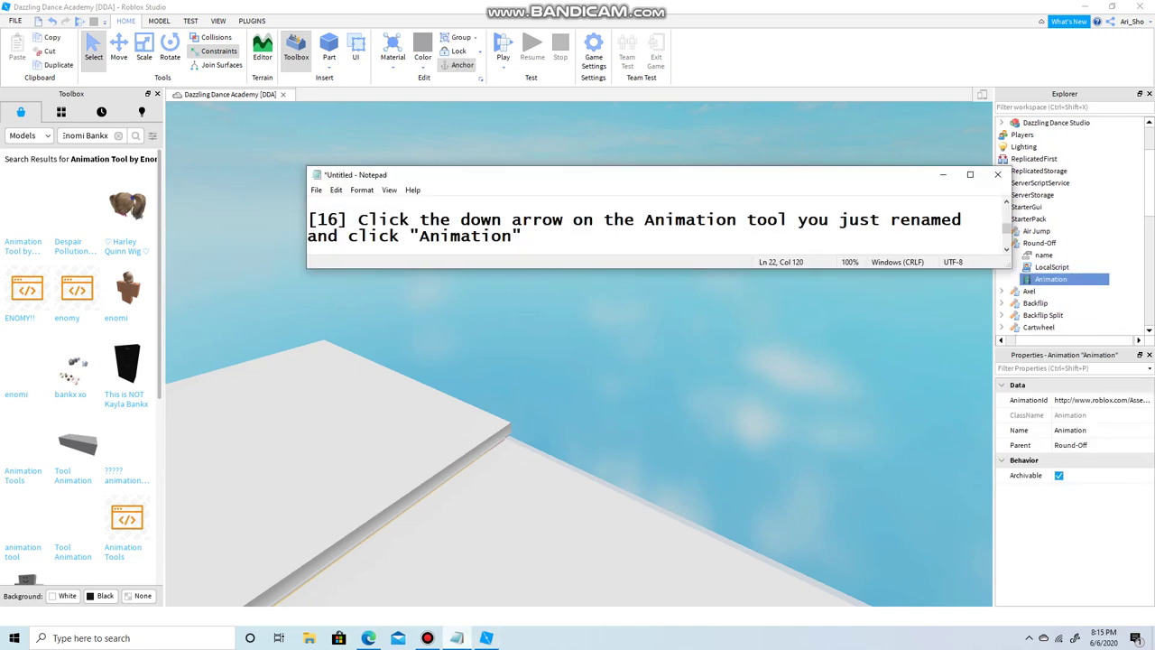
pyautogui.press('Return')
pyautogui.press('Return')
pyautogui.write('[17] Where it says AnimationID paste in the code you just copied by ctrl + v or right click paste make sure to dlete the id it already gives you tho before inserting your own.')
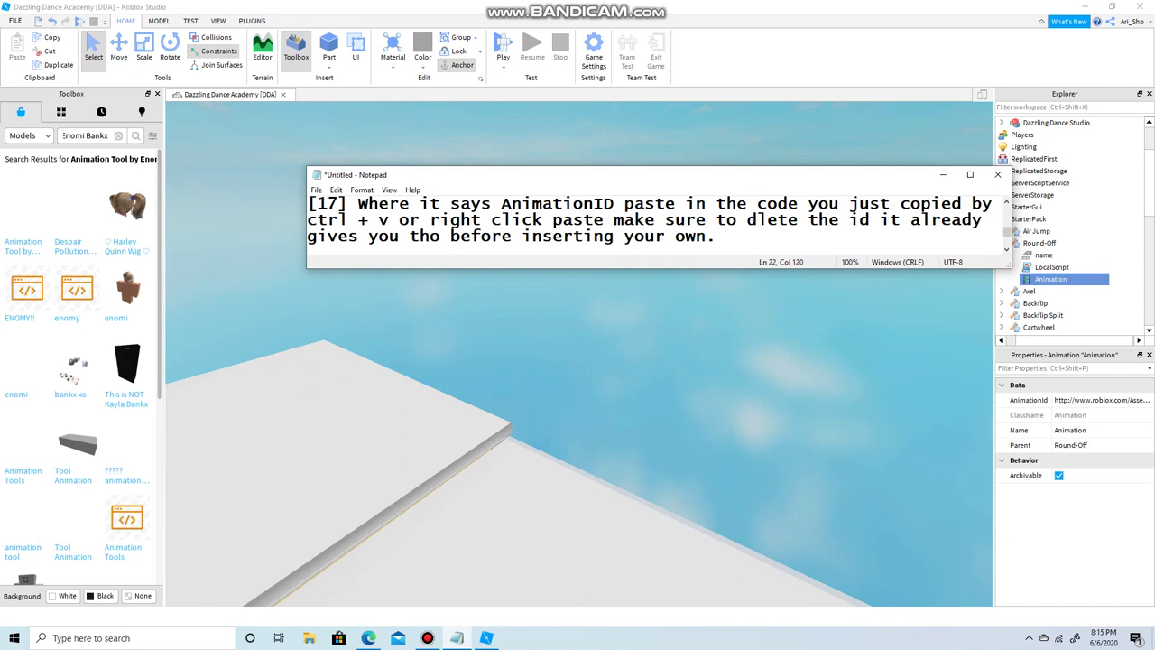
pyautogui.click(759, 220)
pyautogui.write('e')
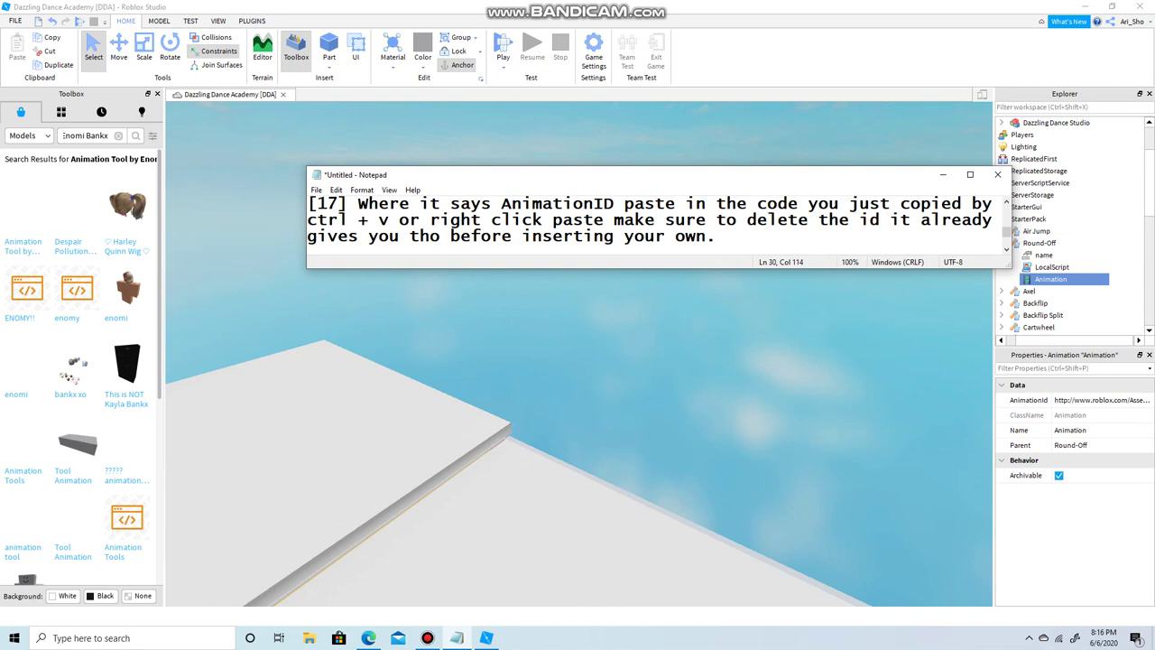
# Step: In Roblox Studio, clear the preset AnimationId of Round-Off's Animation object and remove the model search text wrongly pasted there
pyautogui.click(1075, 279)
pyautogui.press('F2')
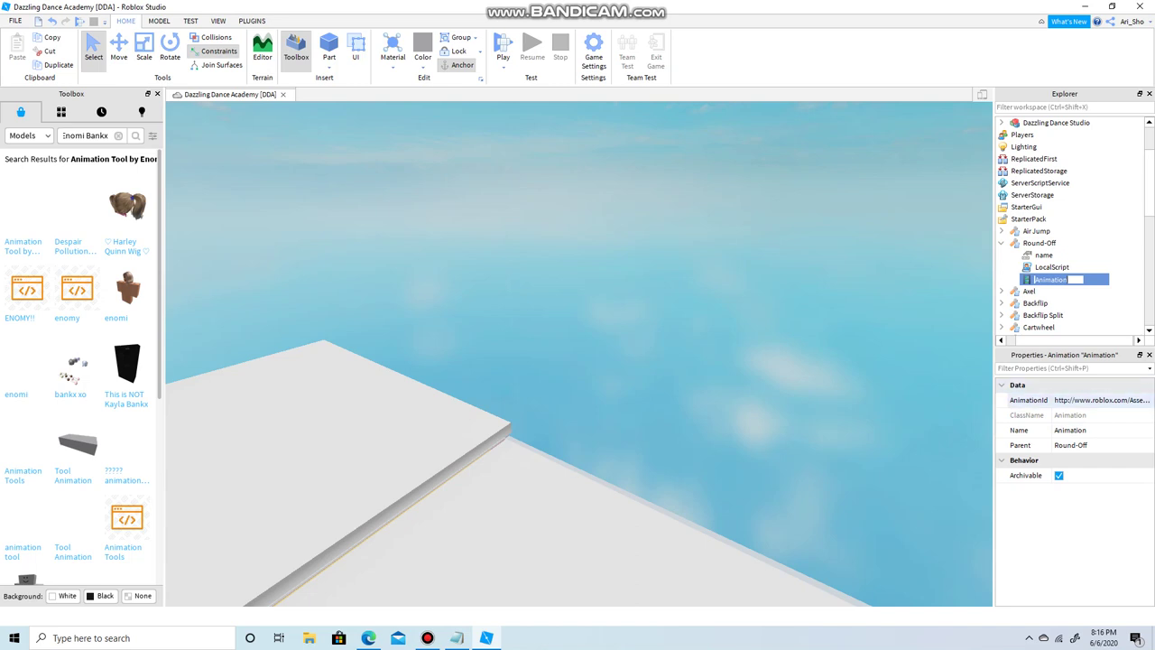
pyautogui.click(1102, 400)
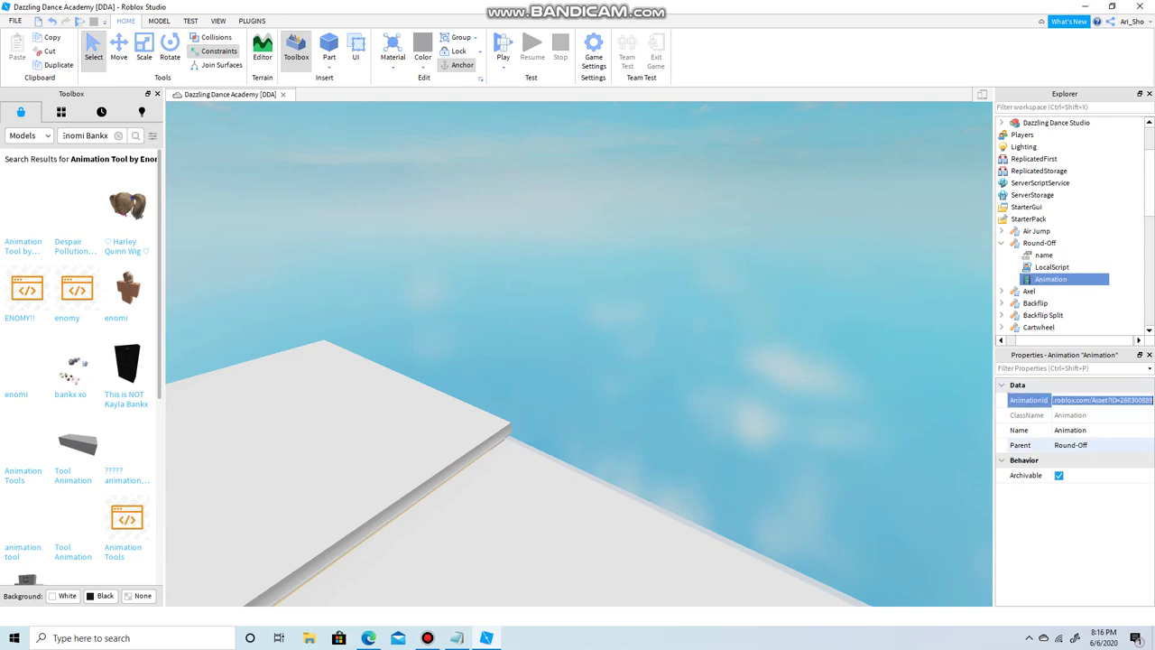
pyautogui.press('BackSpace')
pyautogui.write('Animation Tool by Enomi Bankx')
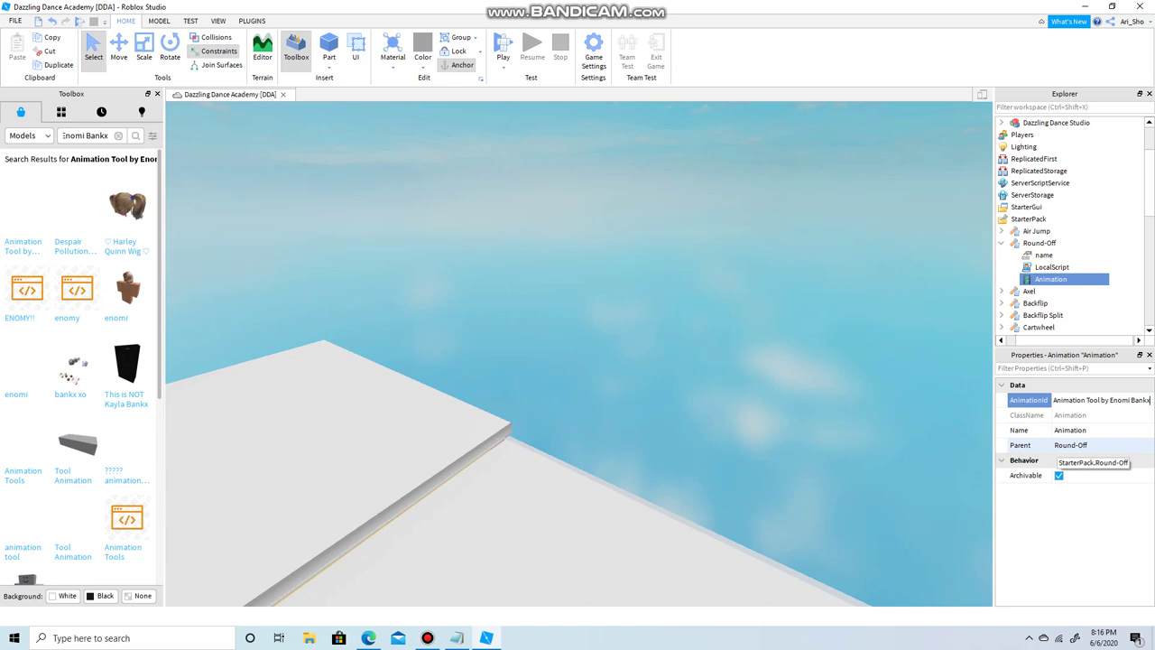
pyautogui.press('BackSpace')
pyautogui.press('BackSpace')
pyautogui.press('BackSpace')
pyautogui.press('BackSpace')
pyautogui.press('BackSpace')
pyautogui.press('BackSpace')
pyautogui.press('BackSpace')
pyautogui.press('BackSpace')
pyautogui.press('BackSpace')
pyautogui.press('BackSpace')
pyautogui.press('BackSpace')
pyautogui.press('BackSpace')
pyautogui.press('BackSpace')
pyautogui.press('BackSpace')
pyautogui.press('BackSpace')
pyautogui.press('BackSpace')
pyautogui.press('BackSpace')
pyautogui.press('BackSpace')
pyautogui.press('BackSpace')
pyautogui.press('BackSpace')
pyautogui.click(428, 638)
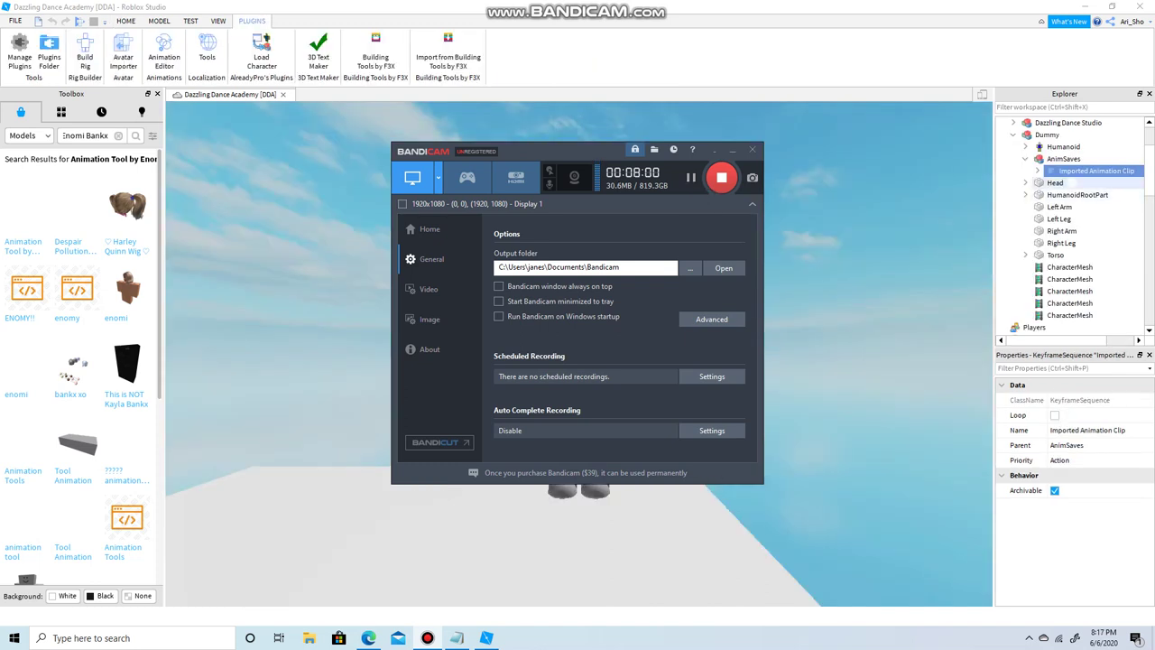
pyautogui.hotkey('alt', 'Tab')
pyautogui.scroll(-10, 1074, 270)
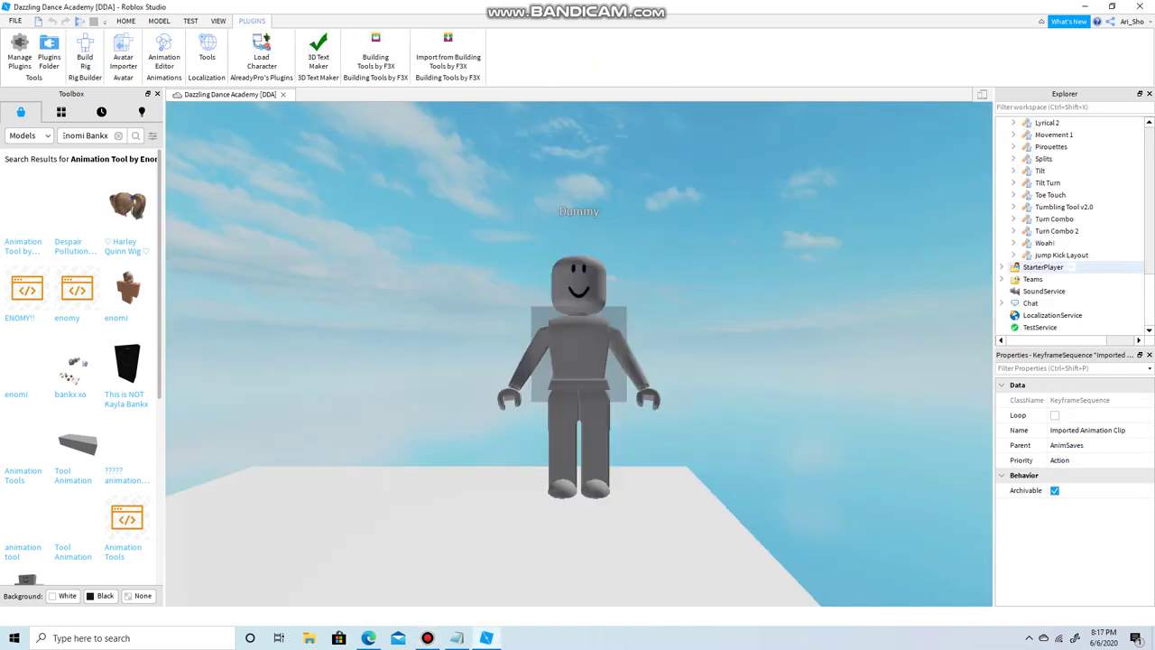
pyautogui.scroll(3, 1074, 270)
pyautogui.scroll(-3, 1074, 271)
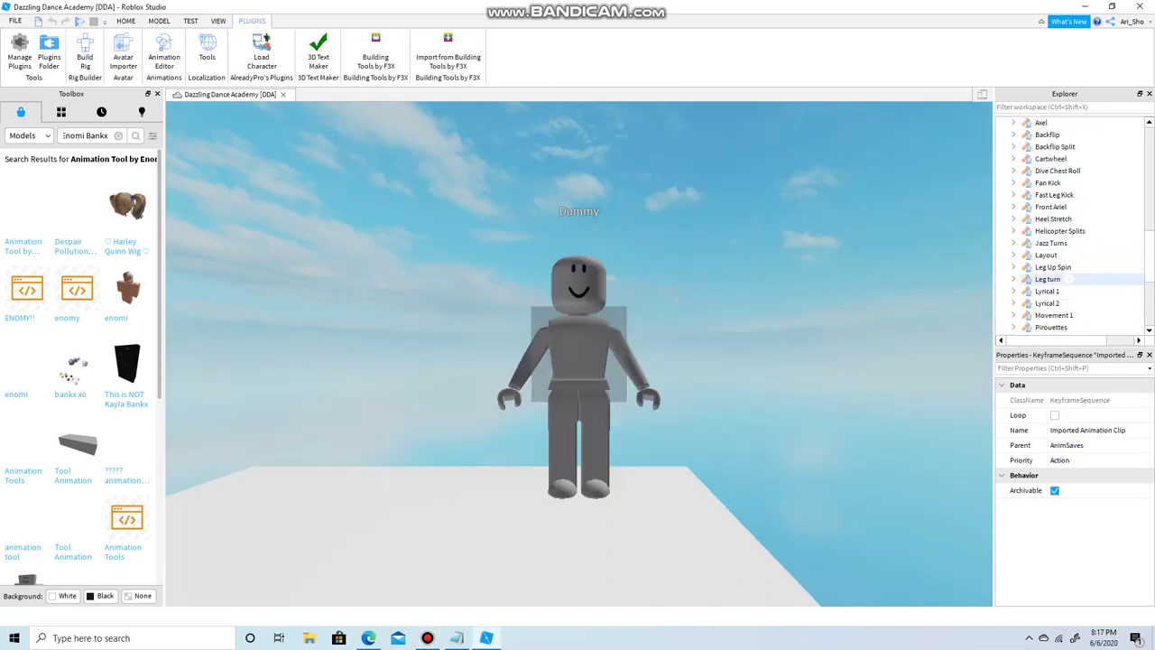
pyautogui.scroll(3, 1074, 262)
pyautogui.click(1065, 219)
pyautogui.click(1083, 400)
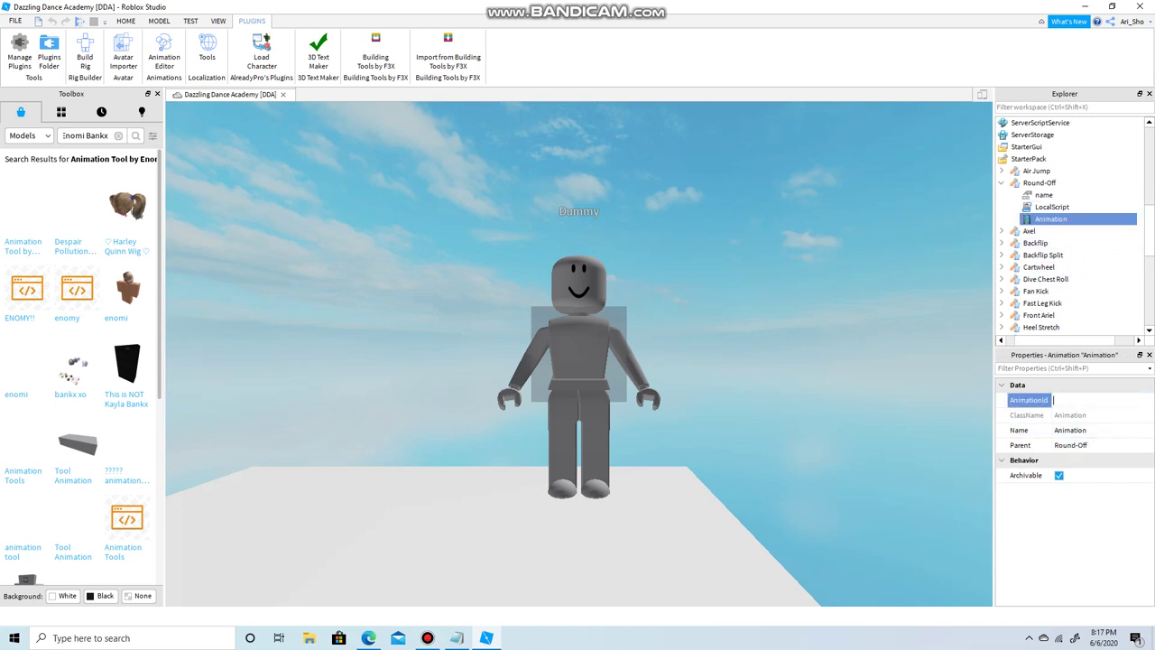
pyautogui.hotkey('ctrl', 'v')
pyautogui.press('Return')
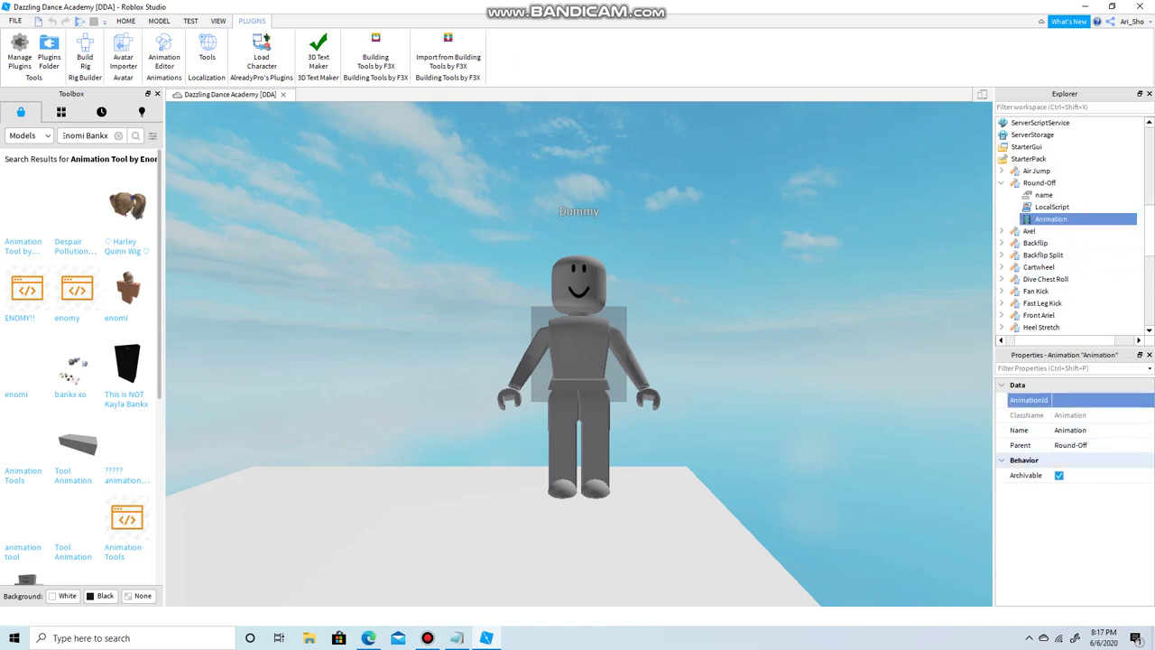
# Step: Switch to Notepad, recheck instruction [17] and bring up instruction [18] about testing the animation
pyautogui.click(458, 638)
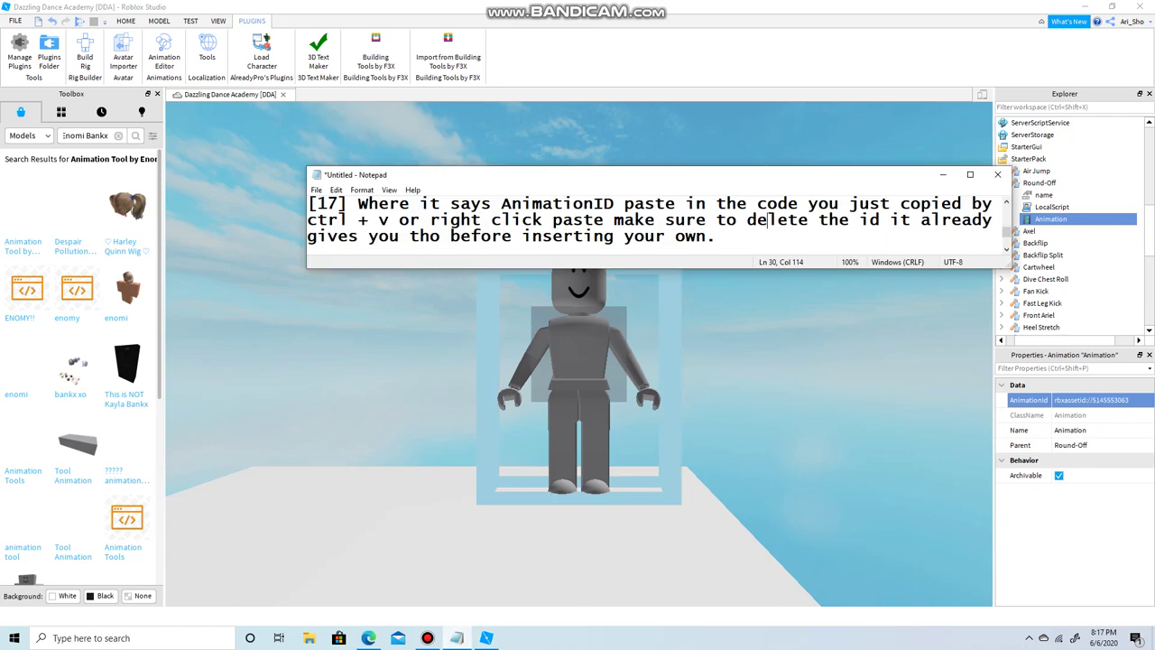
pyautogui.press('Return')
pyautogui.scroll(-4, 654, 226)
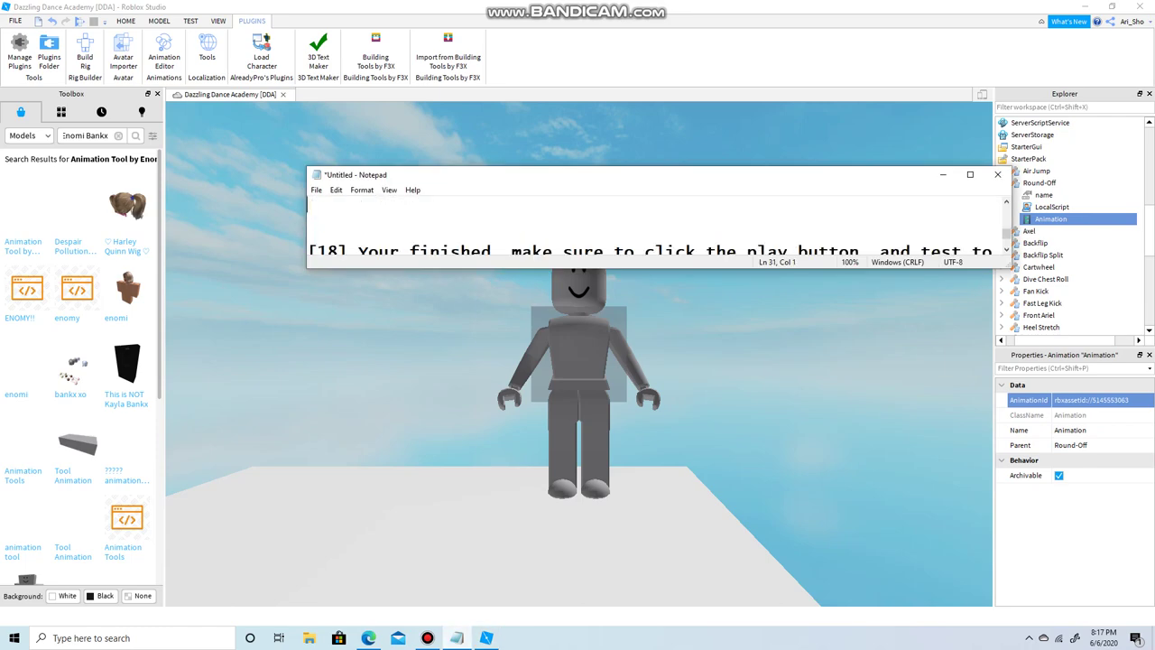
pyautogui.scroll(2, 655, 226)
pyautogui.scroll(1, 649, 226)
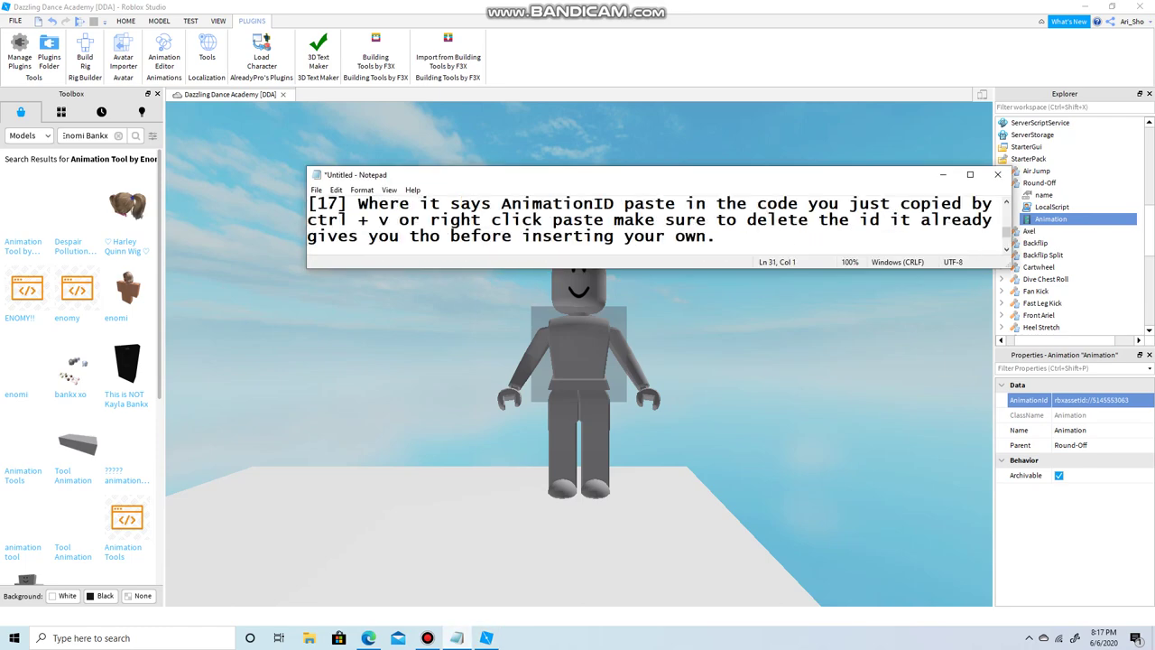
pyautogui.scroll(-1, 649, 226)
pyautogui.click(727, 236)
pyautogui.scroll(-2, 727, 236)
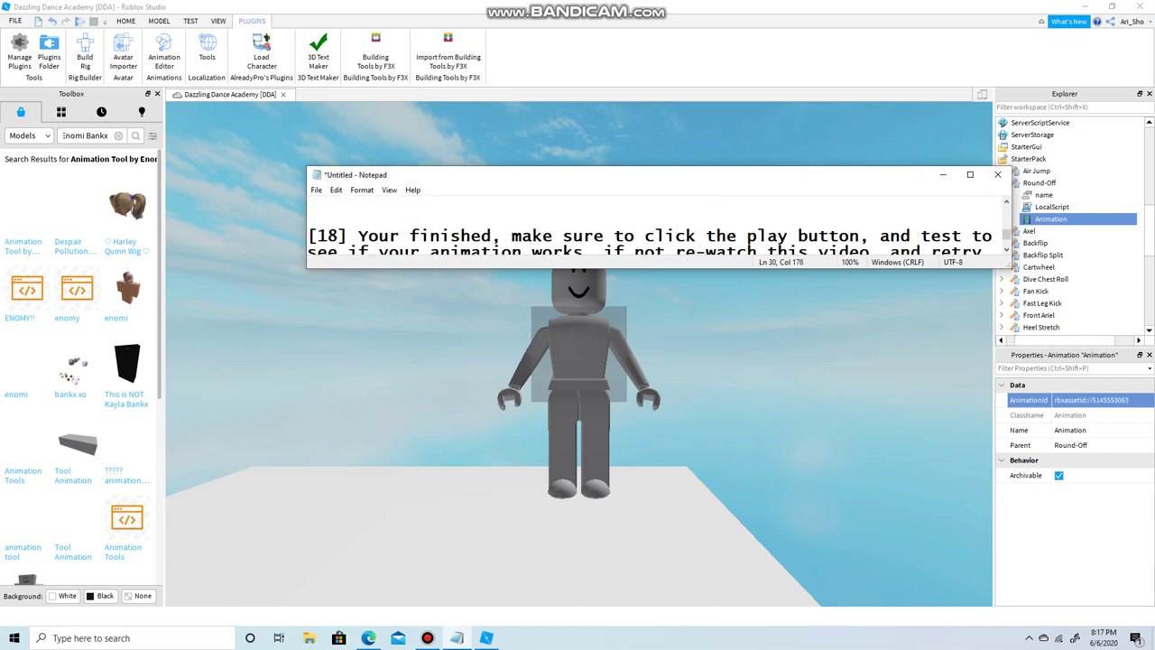
# Step: Append "Click enter" to the end of instruction [17] in the Notepad text and bring up instruction [18] again
pyautogui.scroll(2, 727, 236)
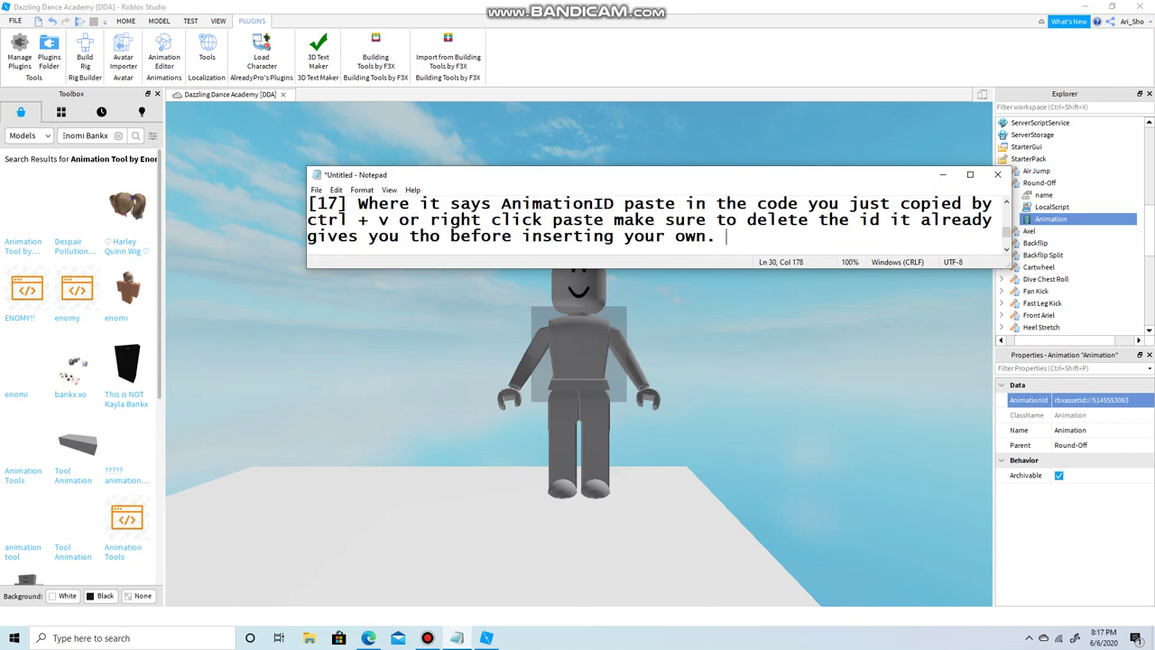
pyautogui.write('Click enter')
pyautogui.scroll(-2, 728, 236)
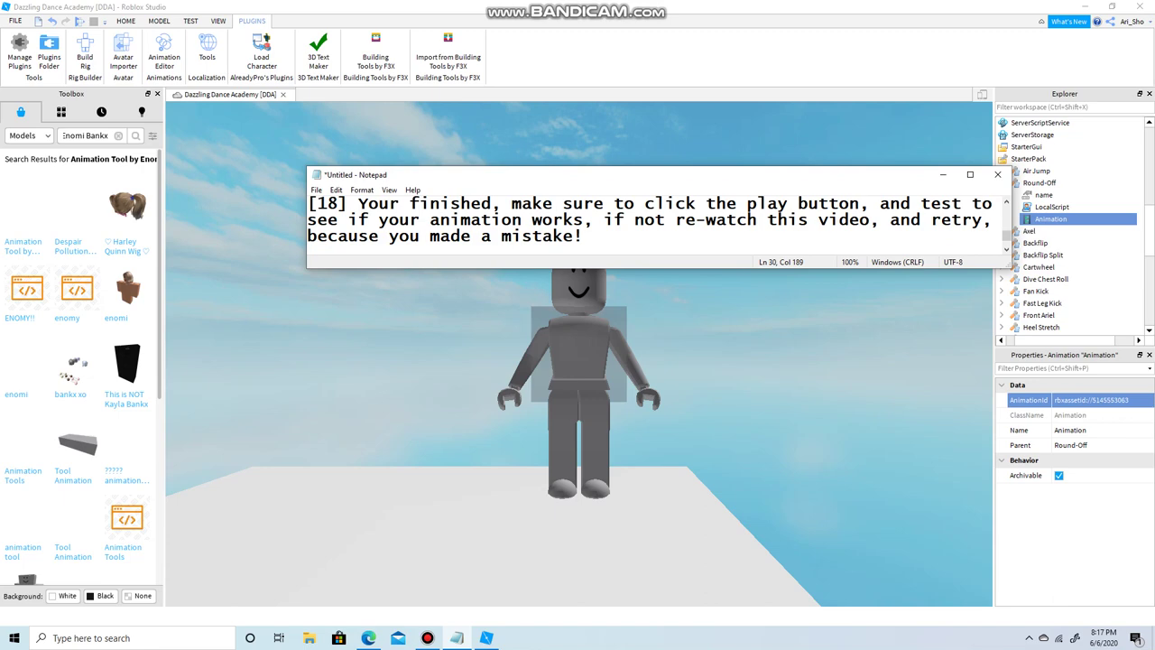
# Step: Put Notepad away and delete the Dummy rig from the Roblox Studio workspace
pyautogui.click(943, 176)
pyautogui.click(579, 362)
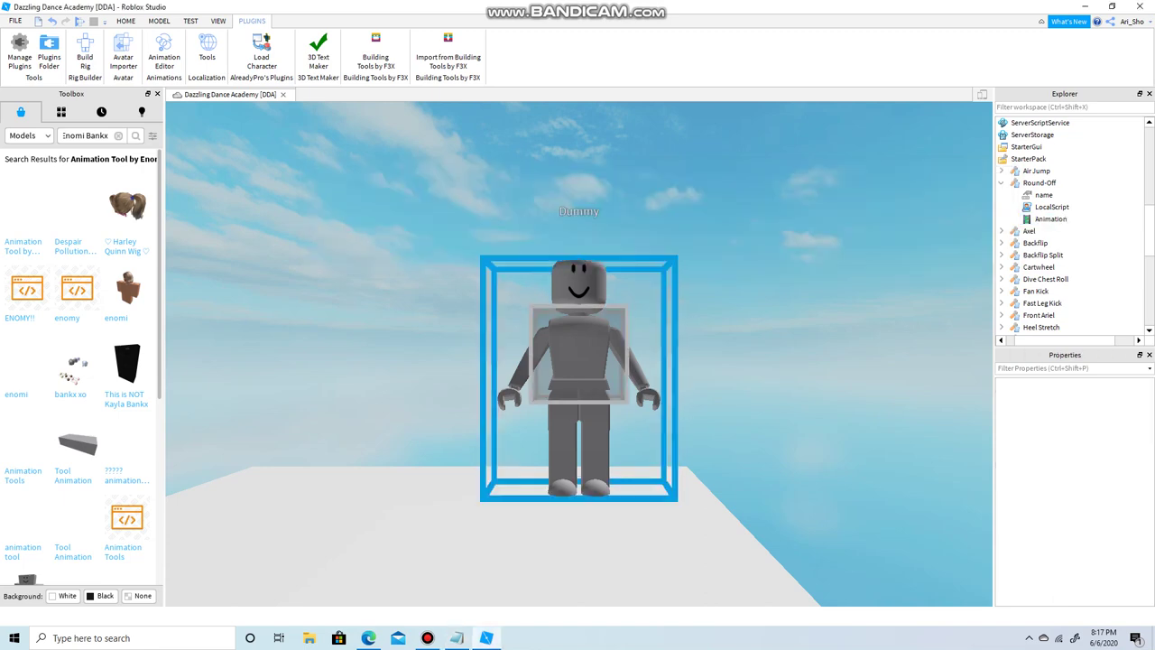
pyautogui.rightClick(579, 362)
pyautogui.click(614, 434)
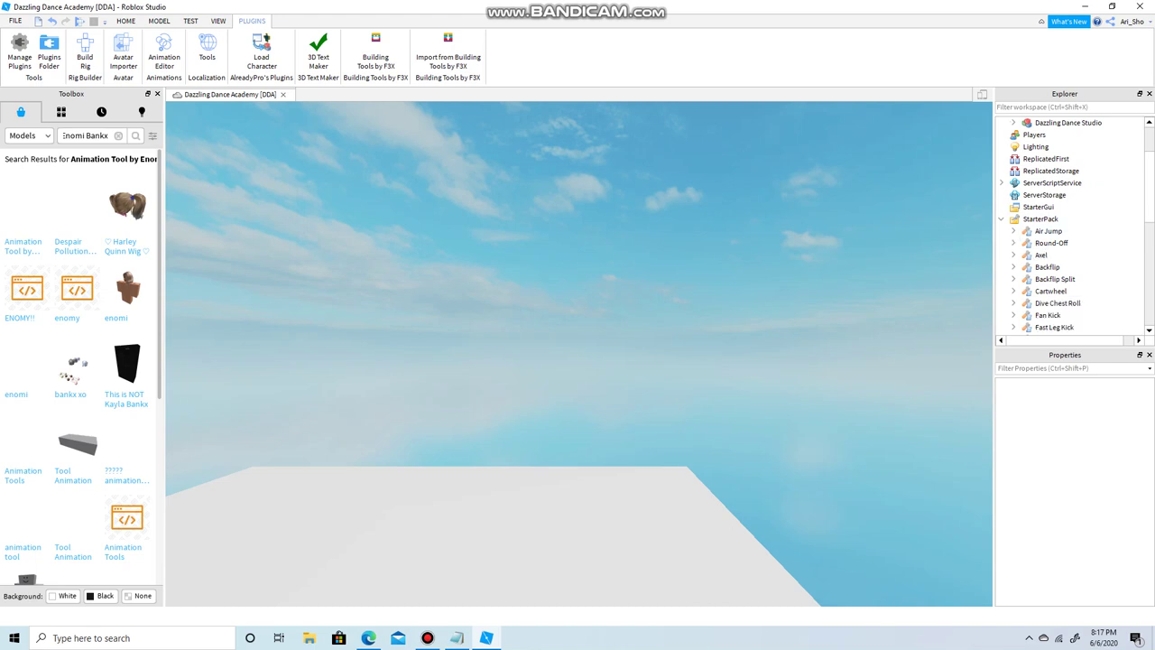
# Step: Close the Explorer, Properties and Toolbox panes so the viewport fills the Studio window
pyautogui.click(1149, 94)
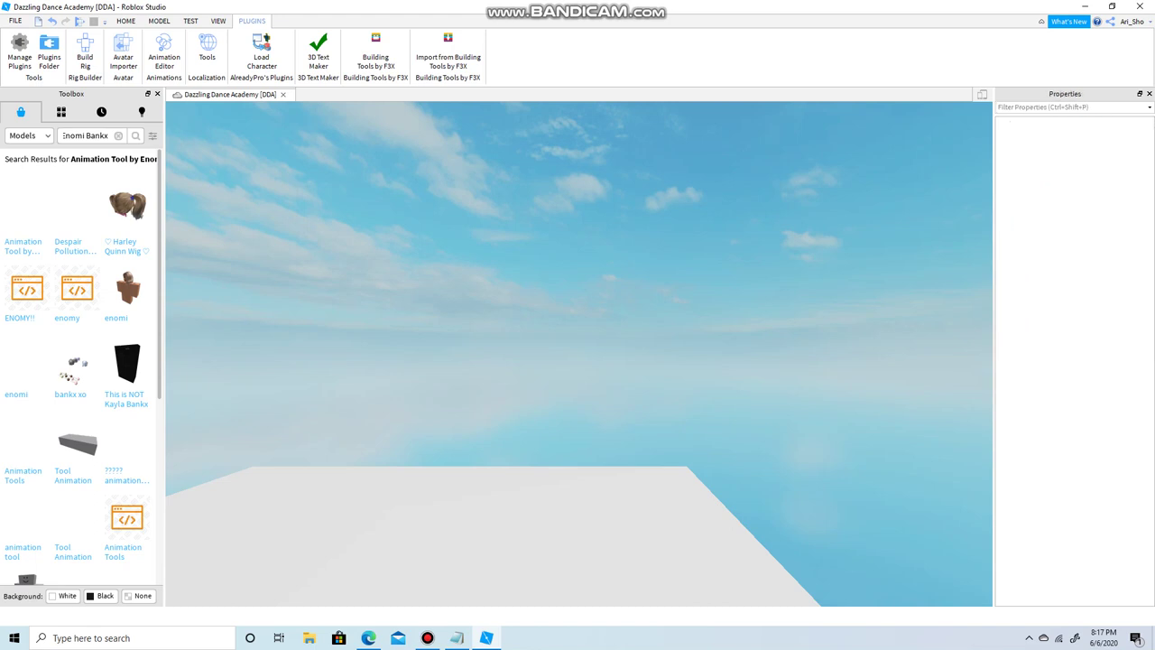
pyautogui.click(1149, 94)
pyautogui.click(157, 94)
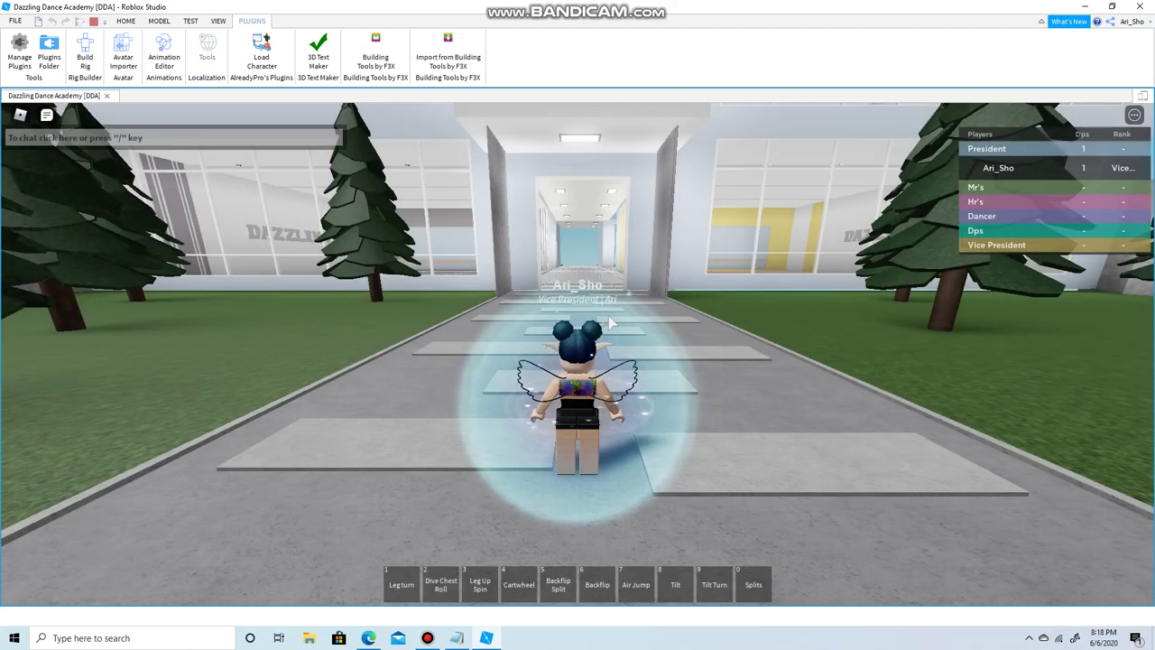
# Step: Play-test the game, turn the avatar toward the camera, try the Round-Off tool from the backpack and stop the test
pyautogui.press('s')
pyautogui.click(717, 454)
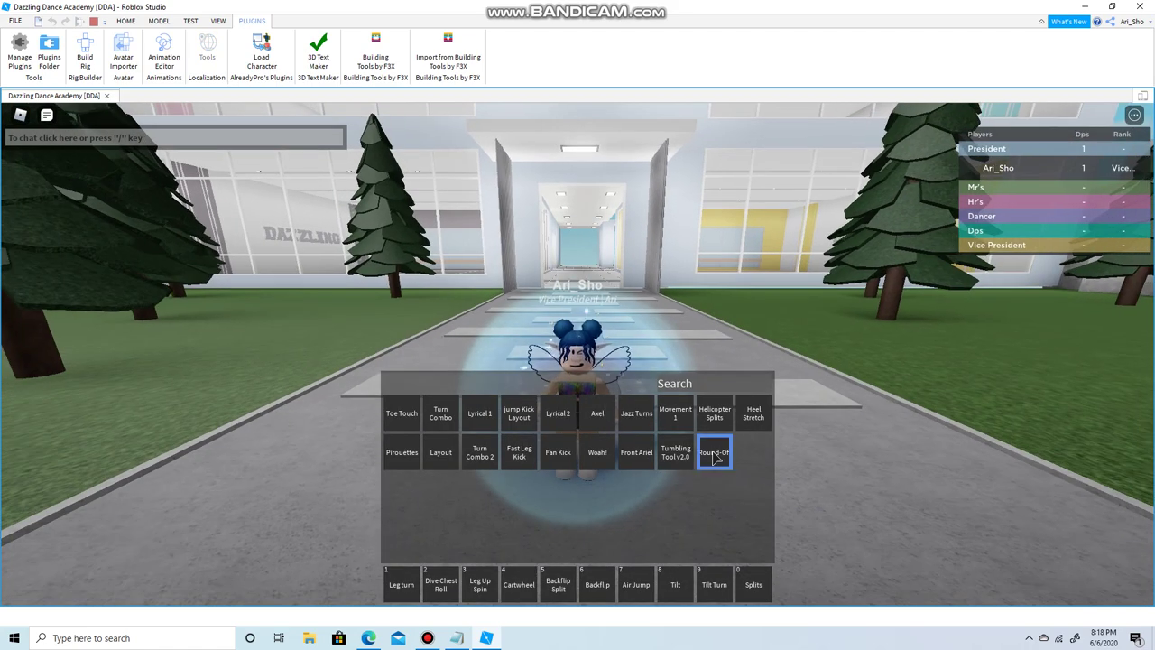
pyautogui.click(701, 364)
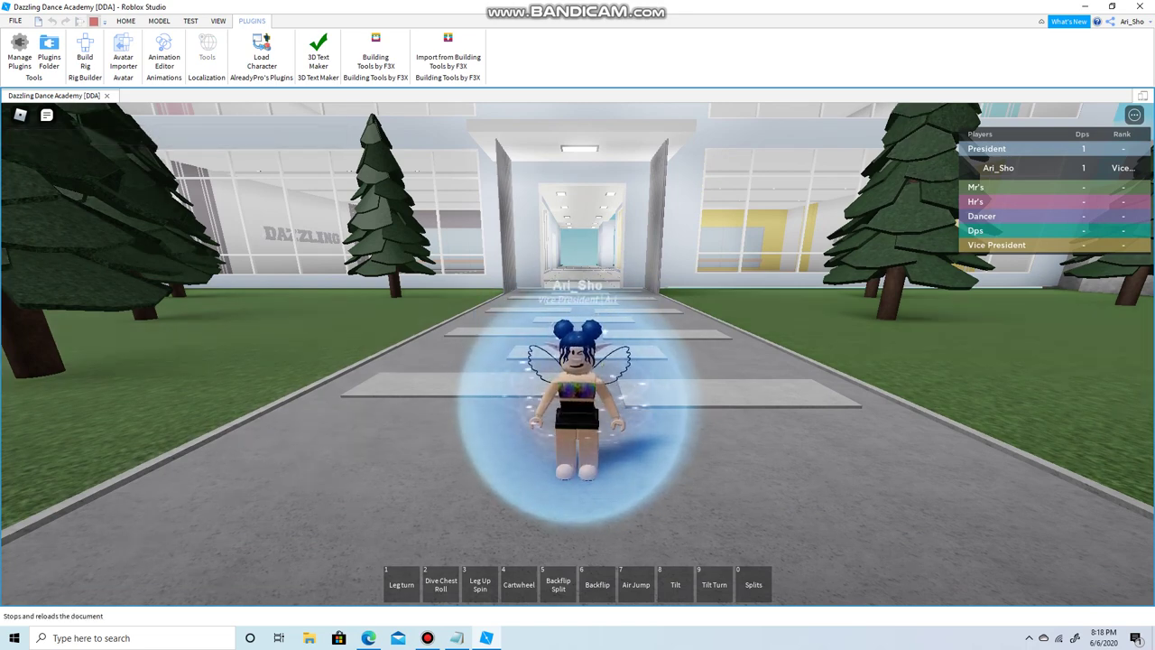
pyautogui.click(93, 21)
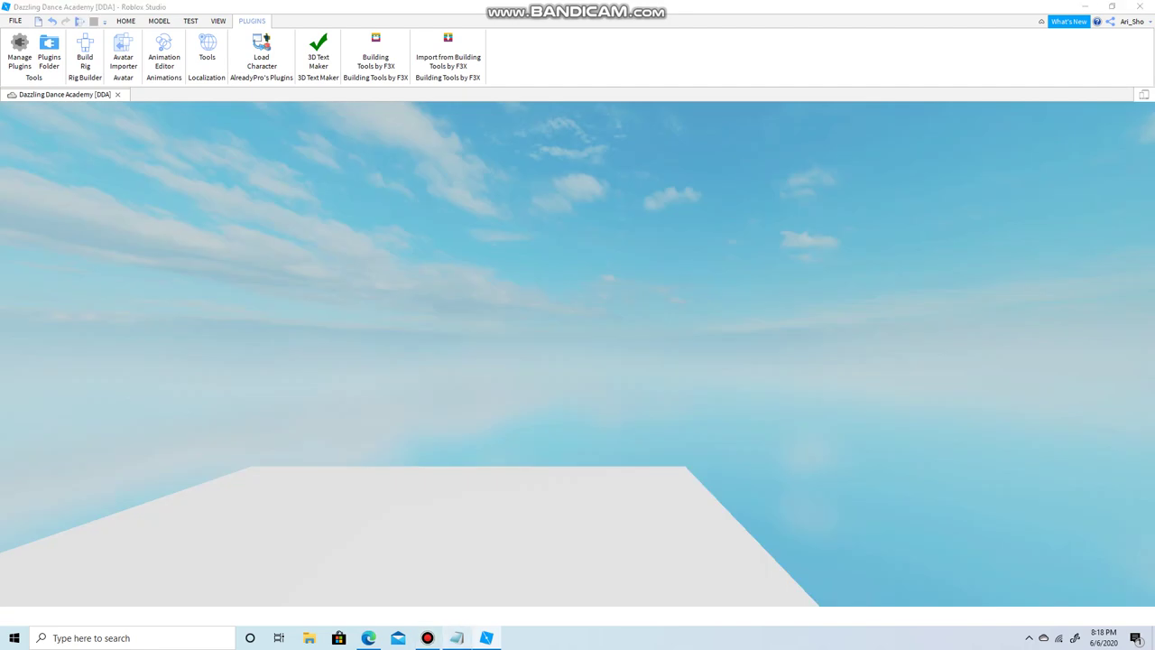
# Step: Switch to Notepad, bring up the closing message below instruction [18] and open the Bandicam window
pyautogui.scroll(-2, 657, 219)
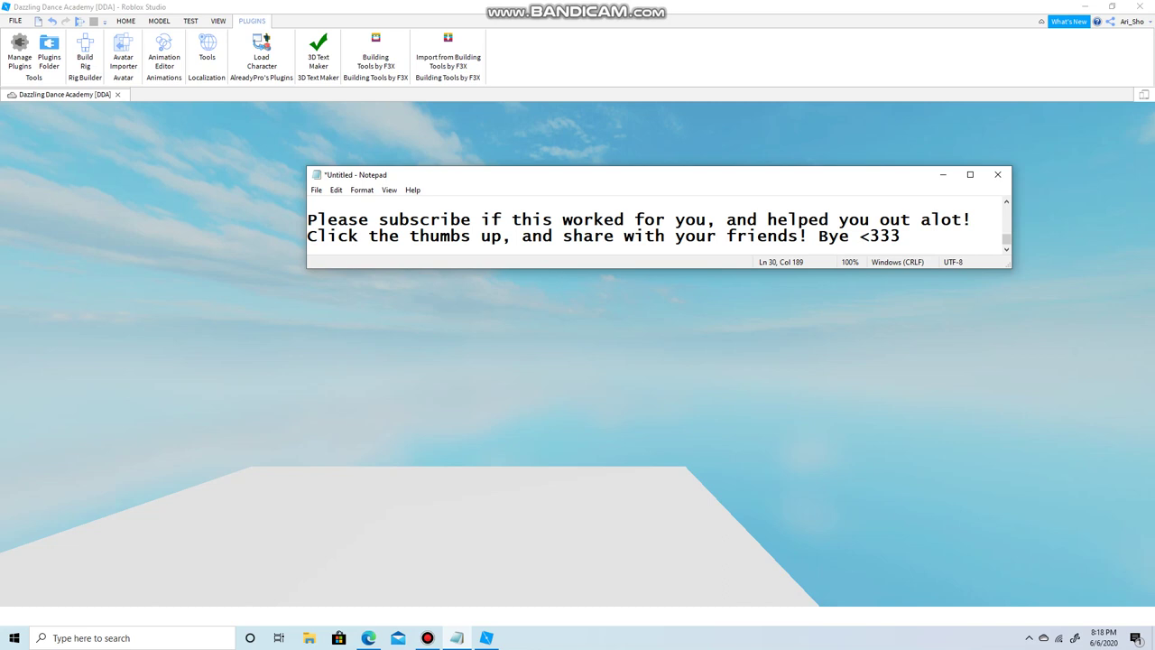
pyautogui.click(428, 638)
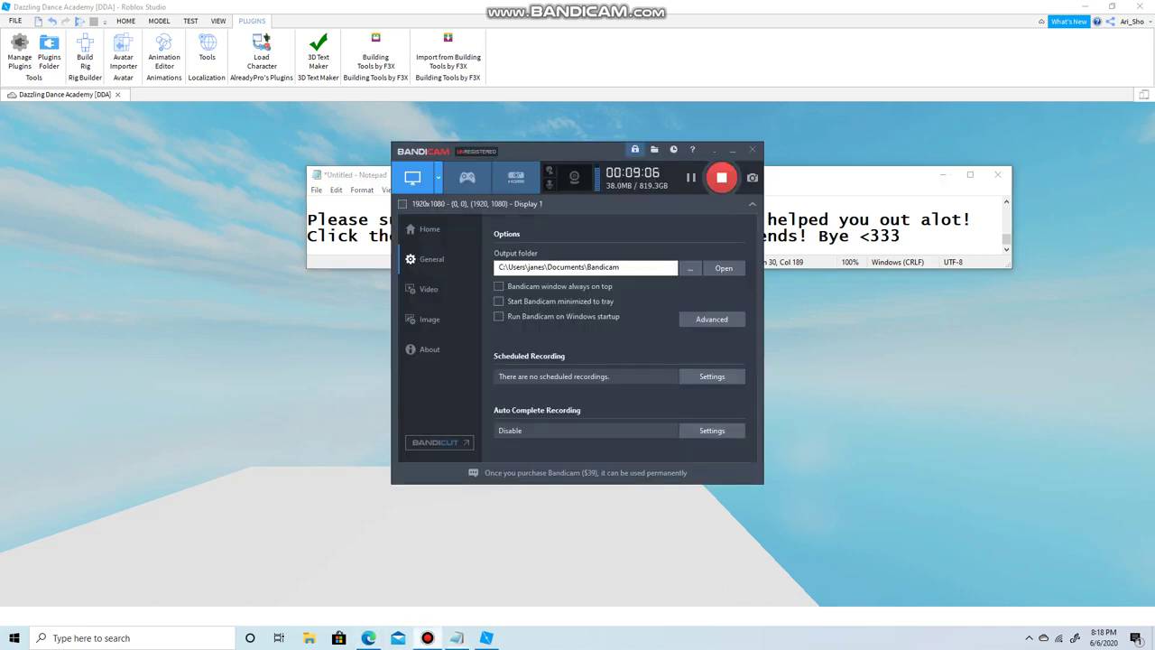